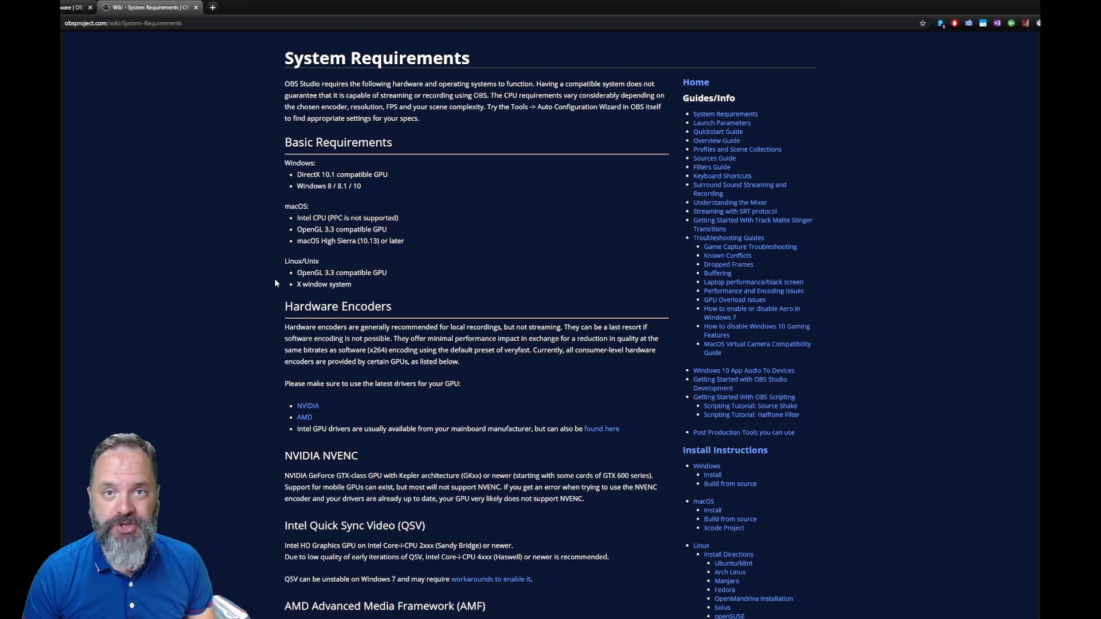
scroll(278, 281, down, 1)
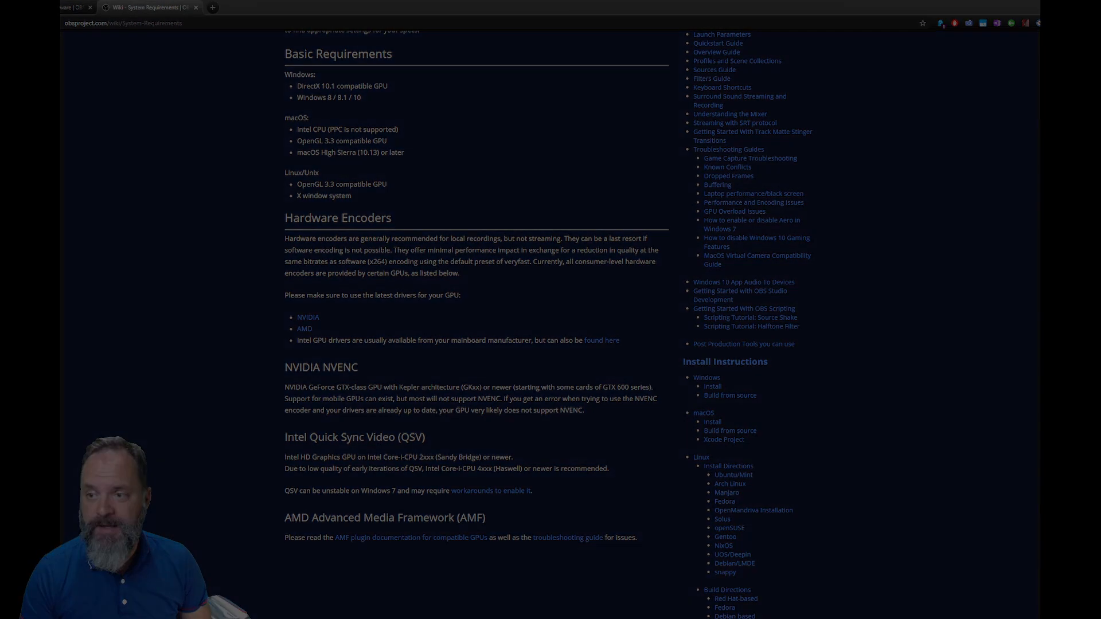
Search for 'task manager' from Start and run it as administrator.
click(96, 611)
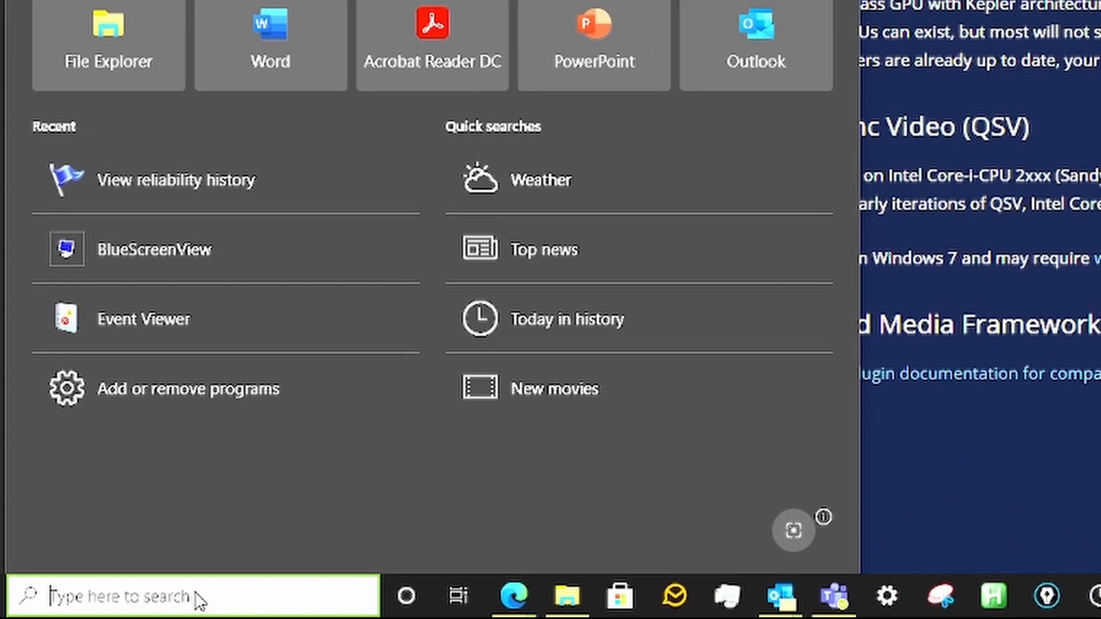
text(task manager)
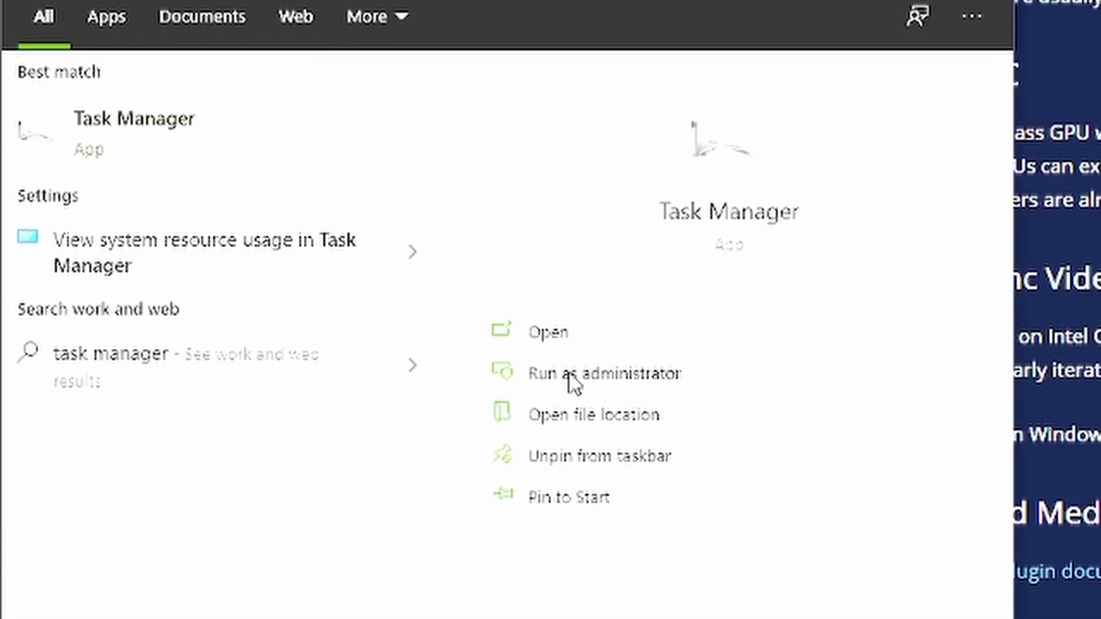
click(569, 375)
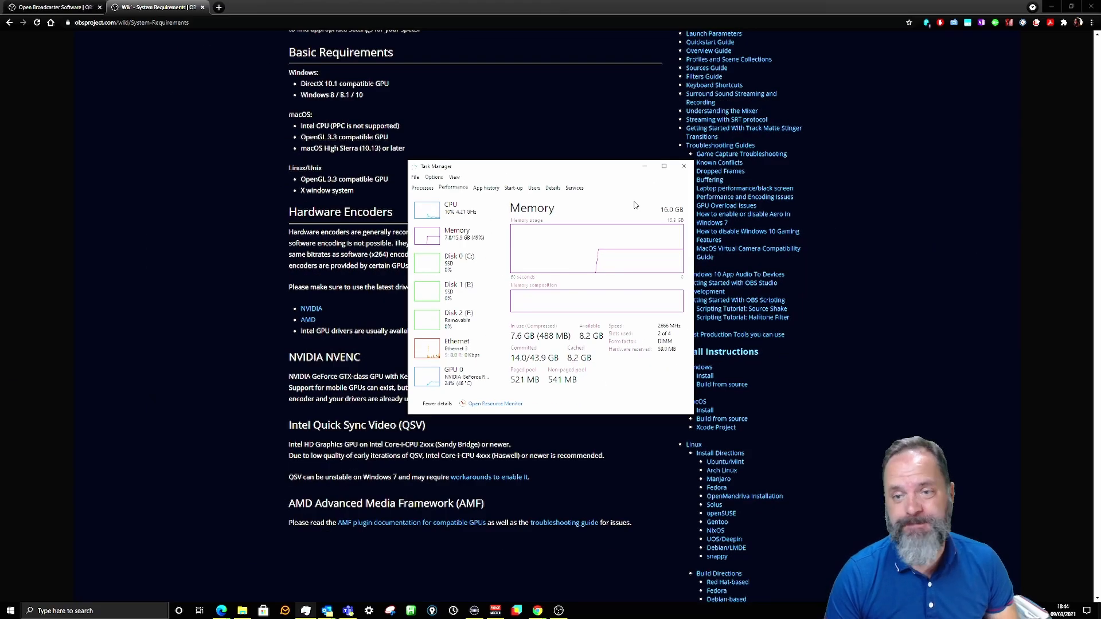
Close Task Manager and locate the NVIDIA GeForce RTX 3070 under Display adapters in Device Manager.
click(684, 171)
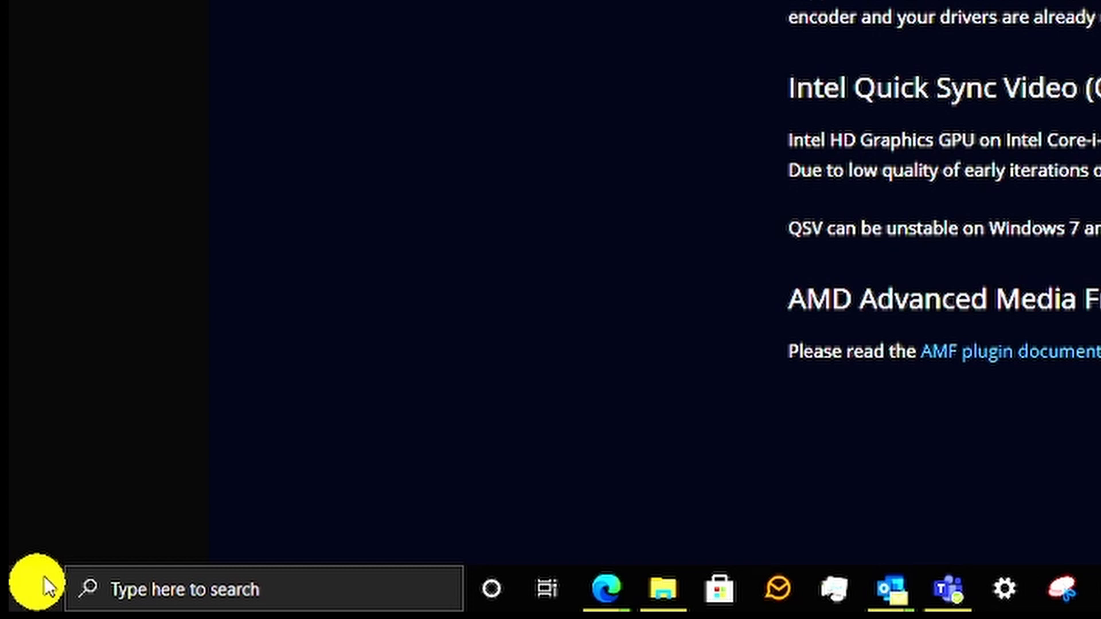
right_click(46, 586)
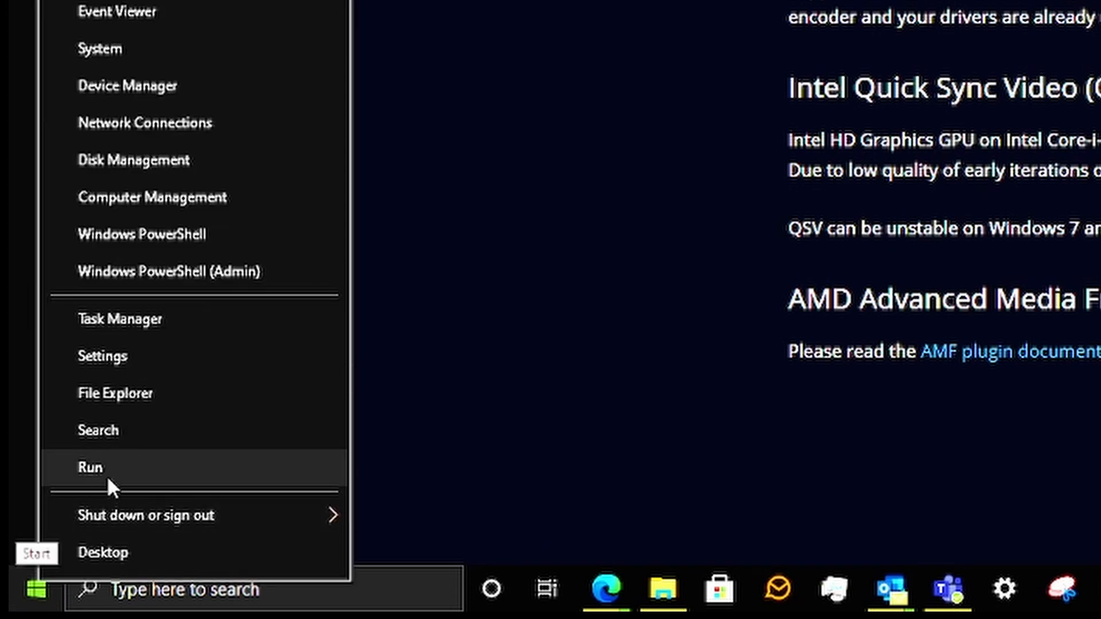
click(149, 86)
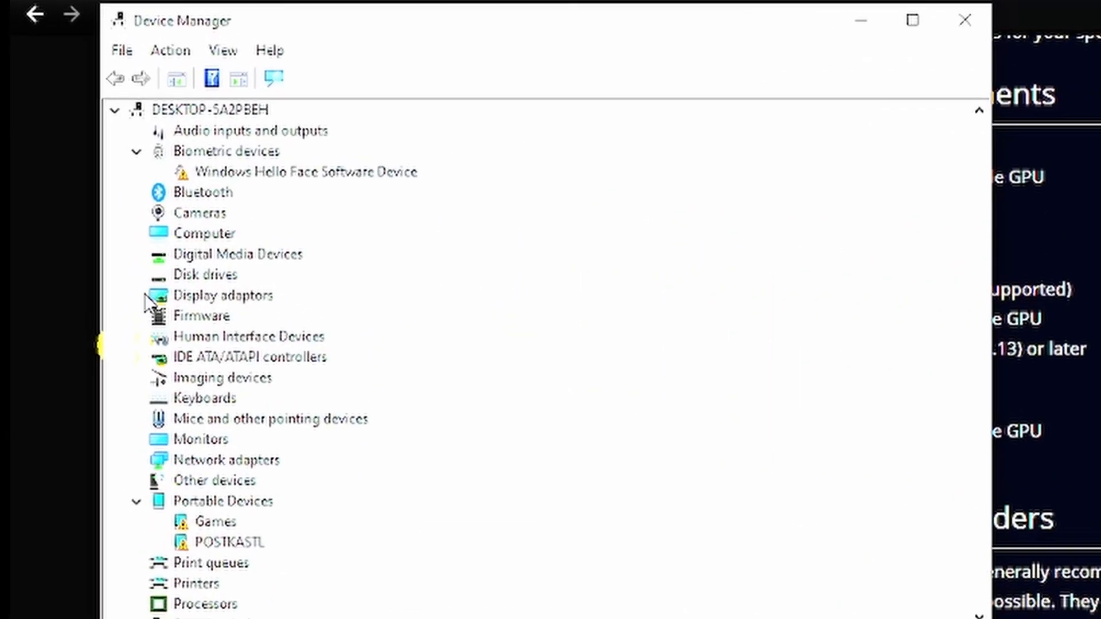
click(137, 296)
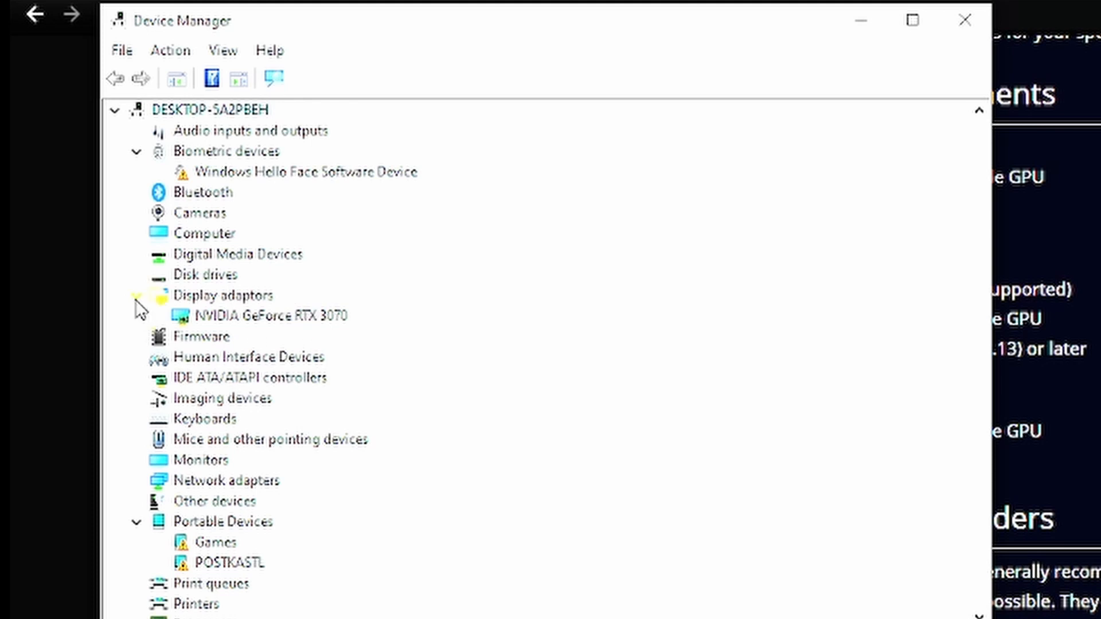
click(238, 317)
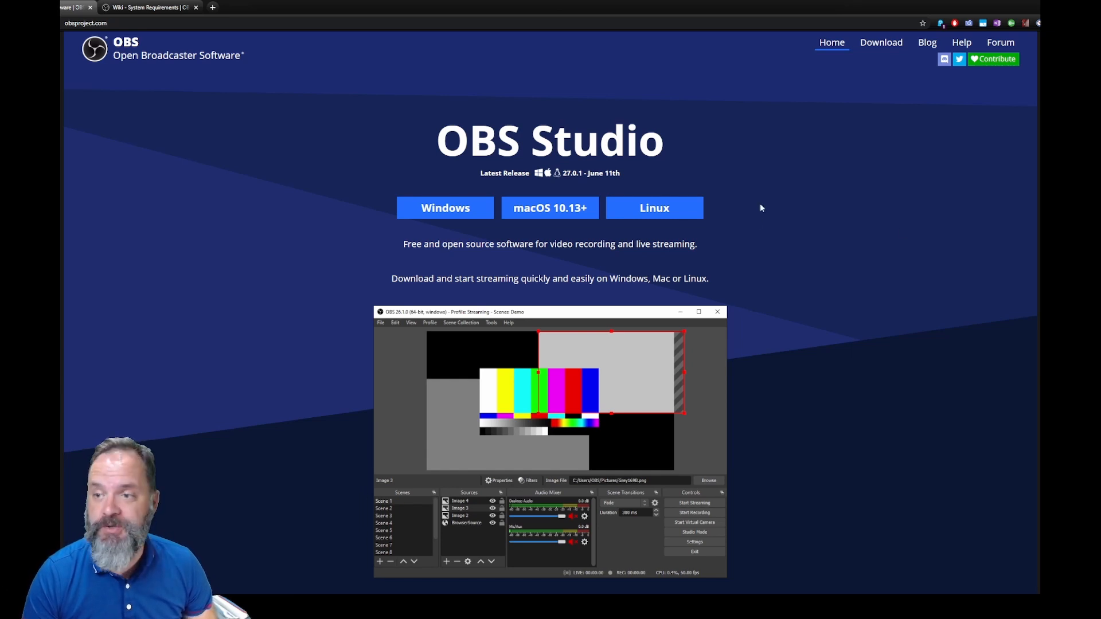
Go to the Download page on obsproject.com.
click(884, 43)
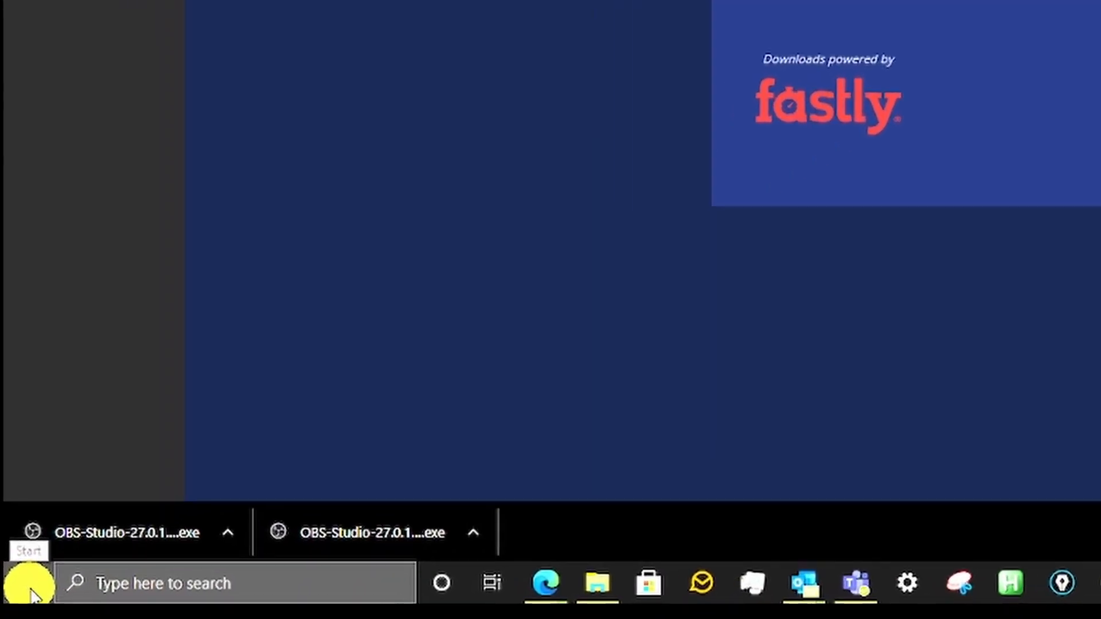
Open Windows Settings > System > About to view the Ryzen 5 3600X and 16.0 GB RAM specs.
click(31, 594)
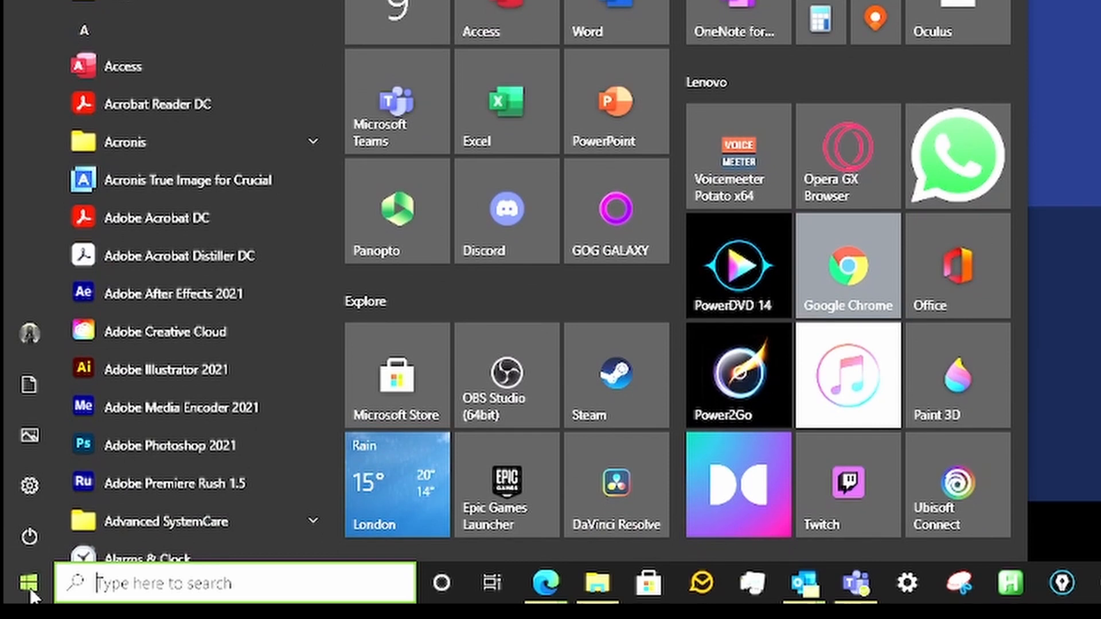
mouse_move(32, 538)
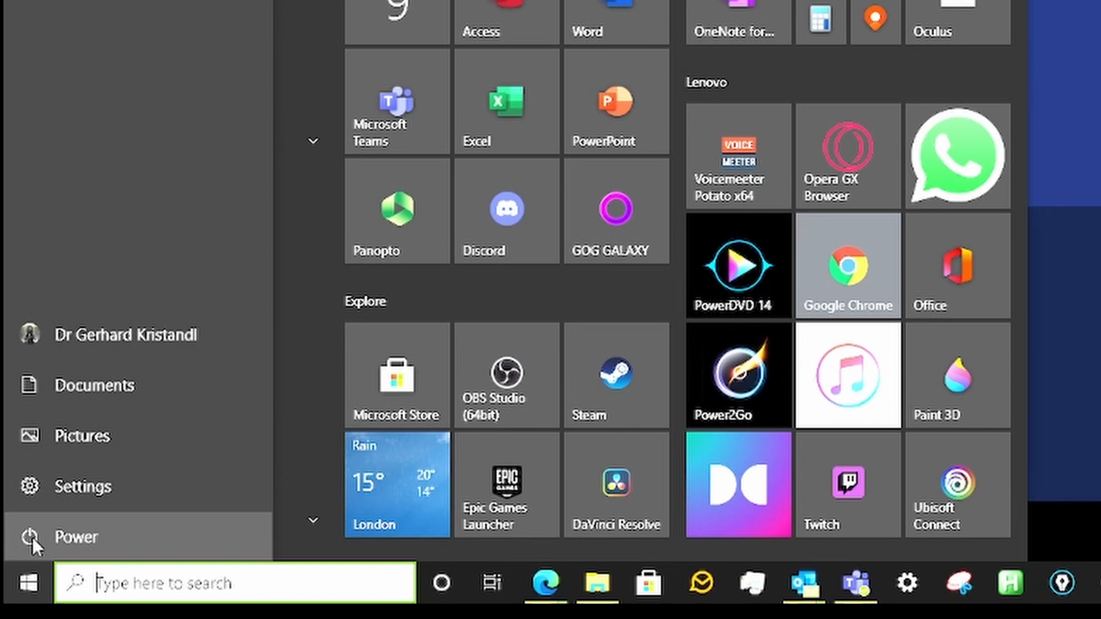
click(32, 538)
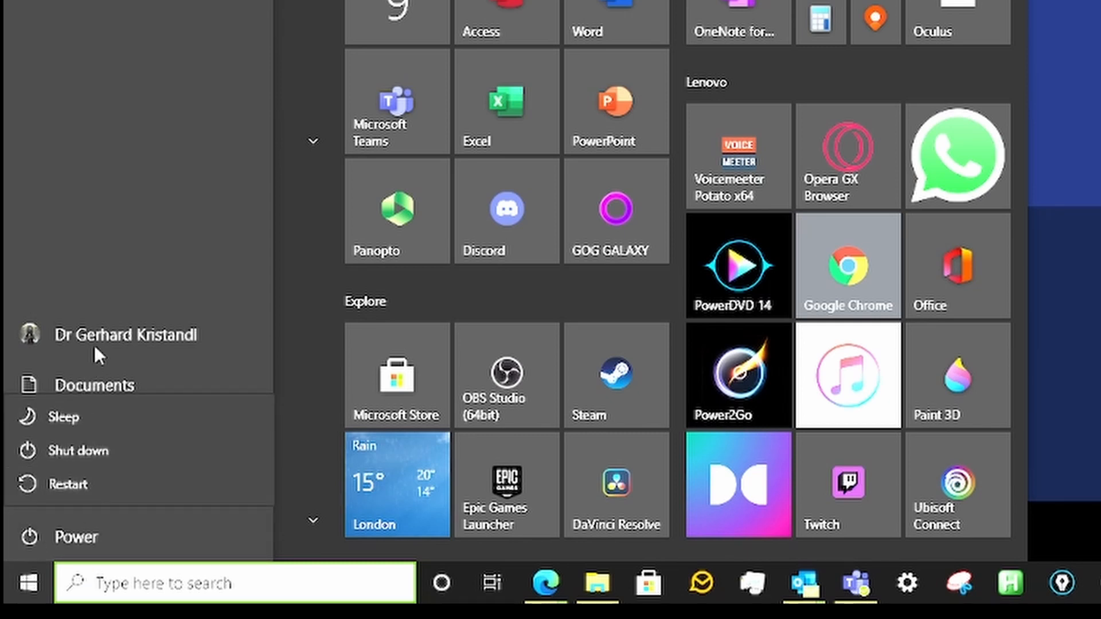
click(33, 586)
click(34, 588)
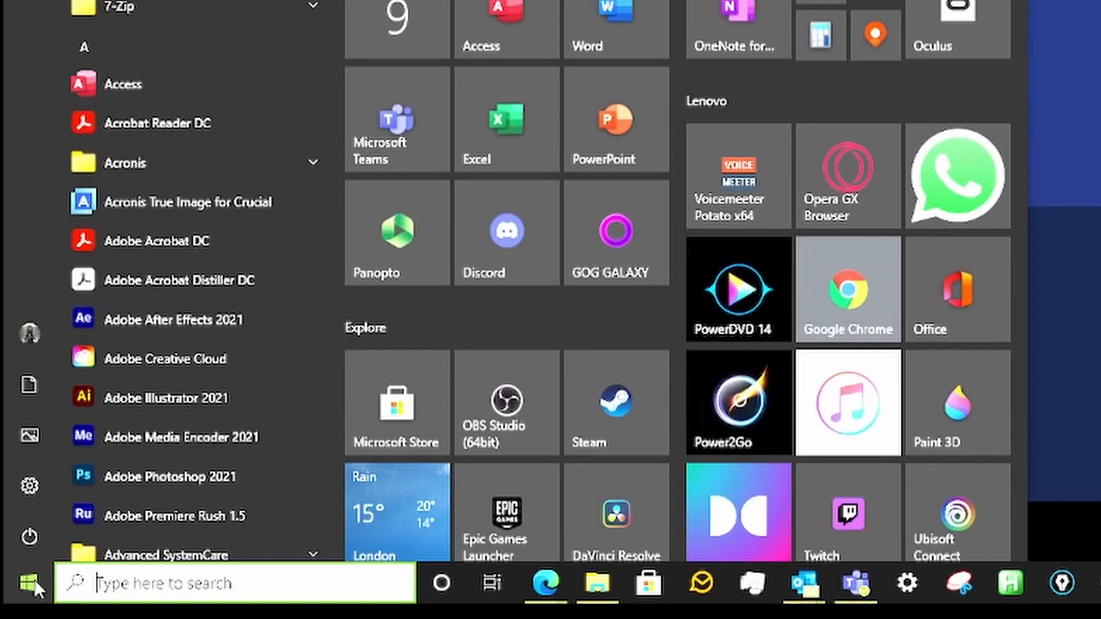
click(32, 487)
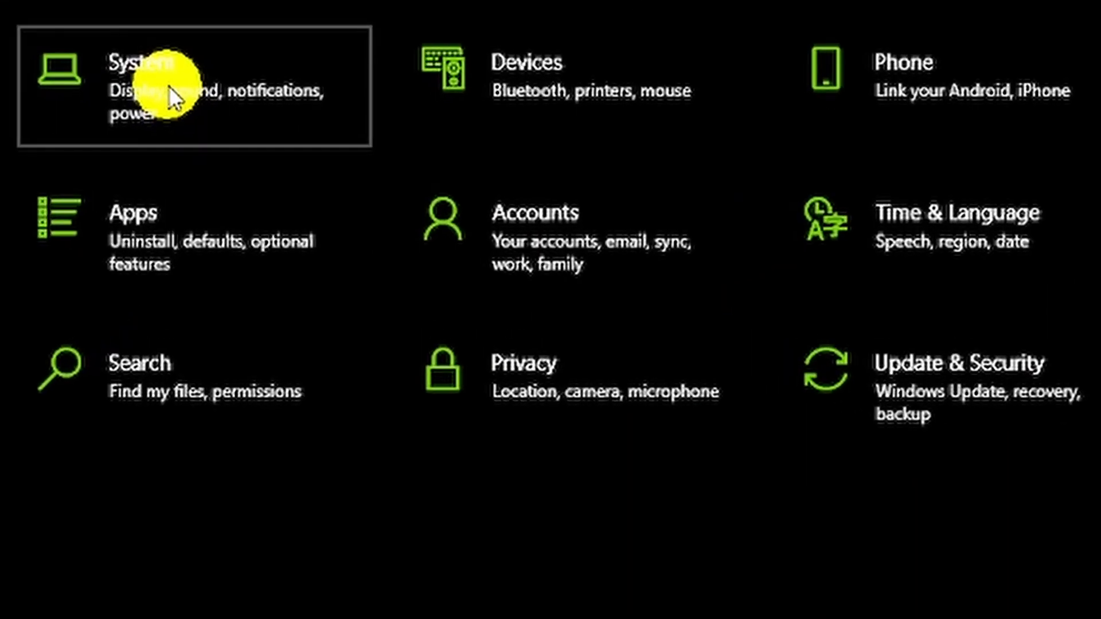
click(168, 86)
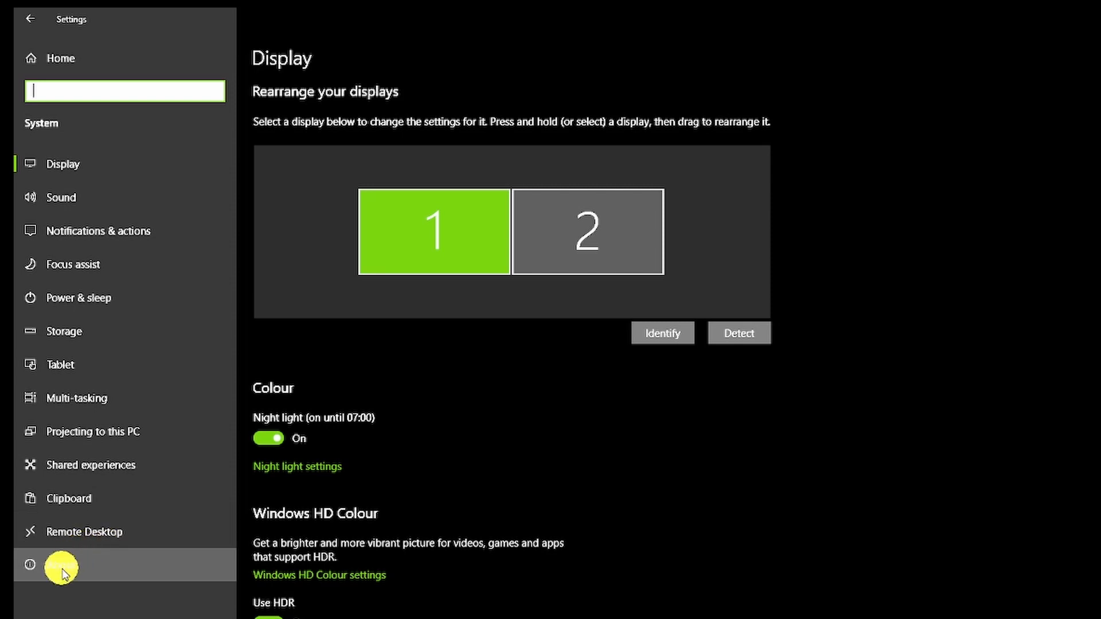
click(62, 568)
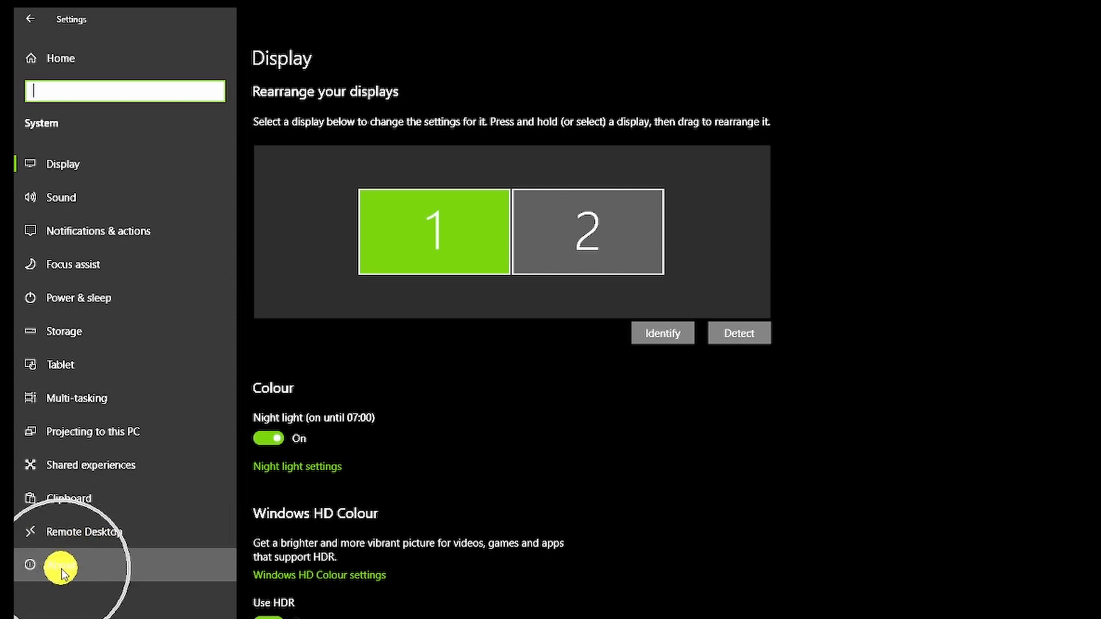
click(62, 568)
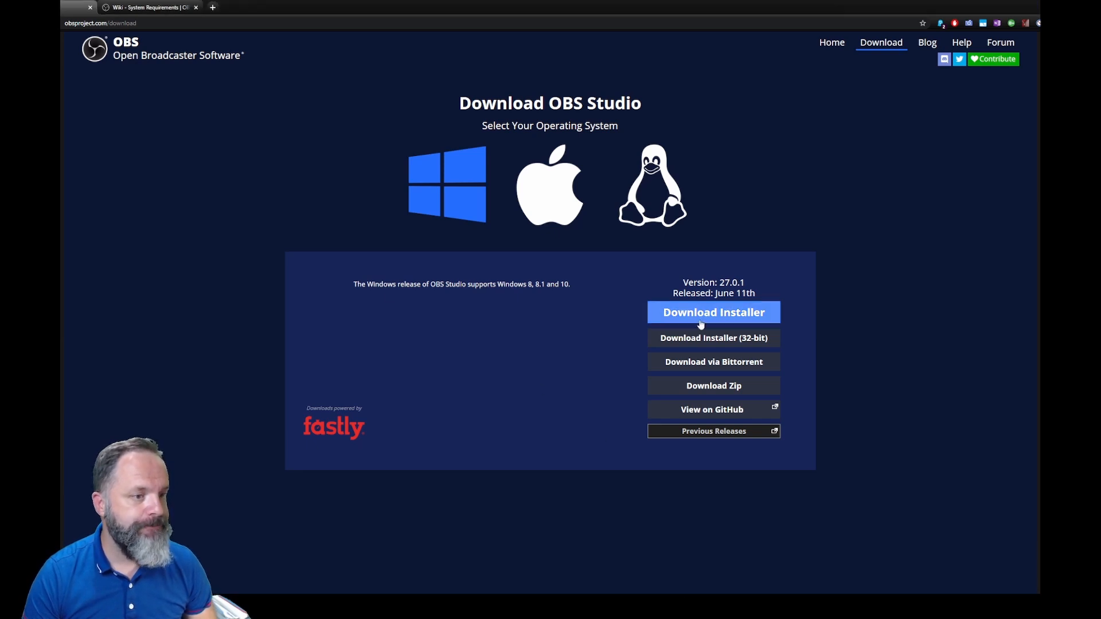
Download the OBS Studio 27.0.1 Windows installer.
click(728, 314)
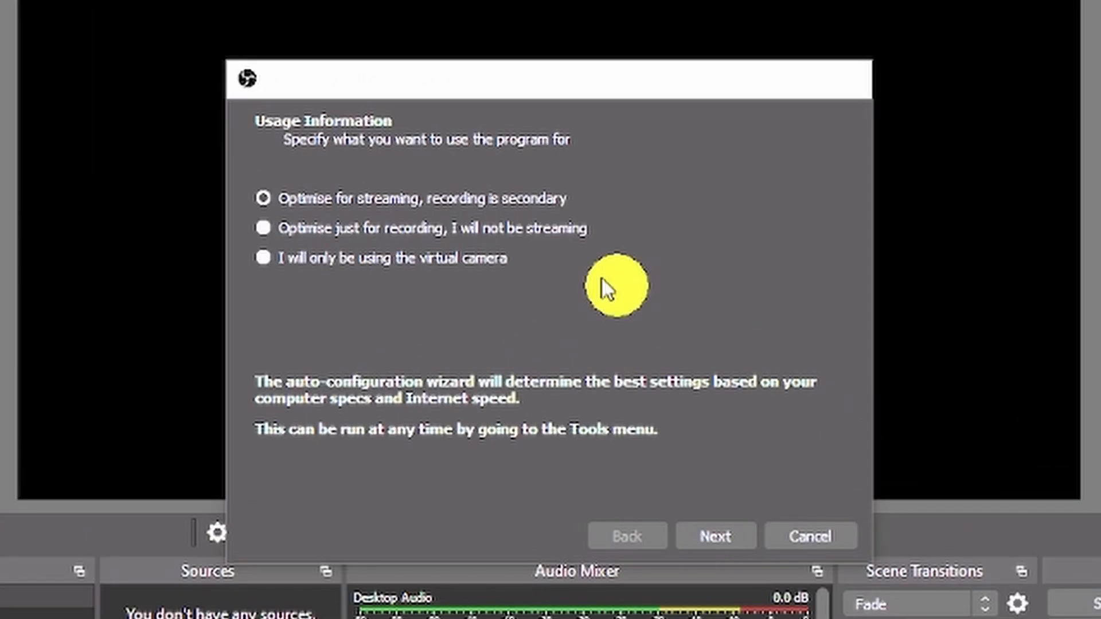
Choose virtual-camera-only usage and apply the recommended 1920x1080, 30 FPS settings.
click(265, 258)
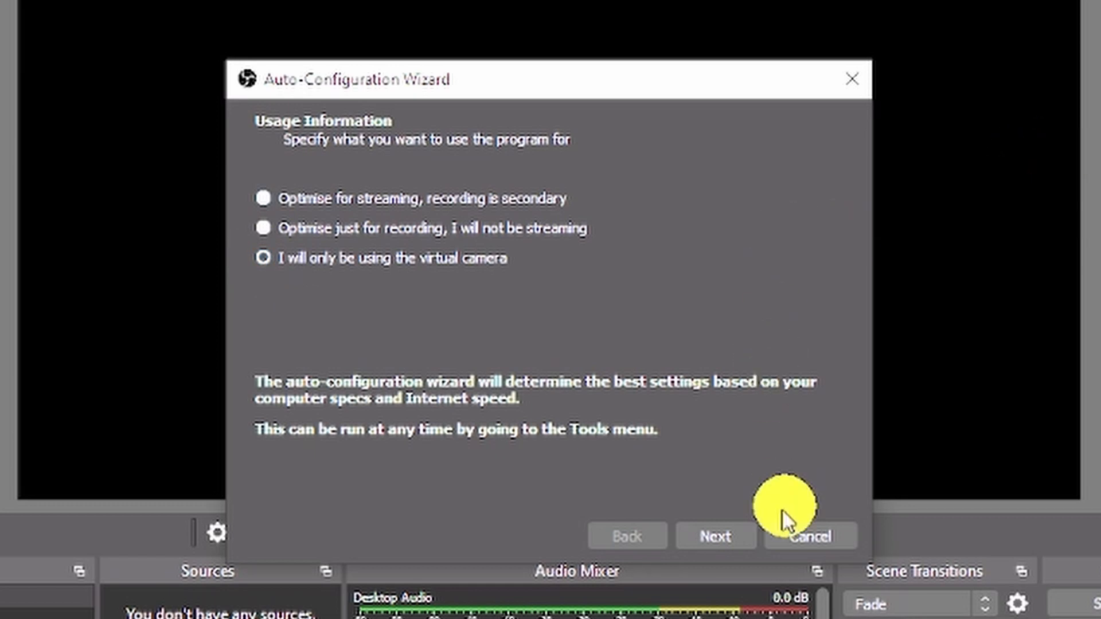
click(706, 544)
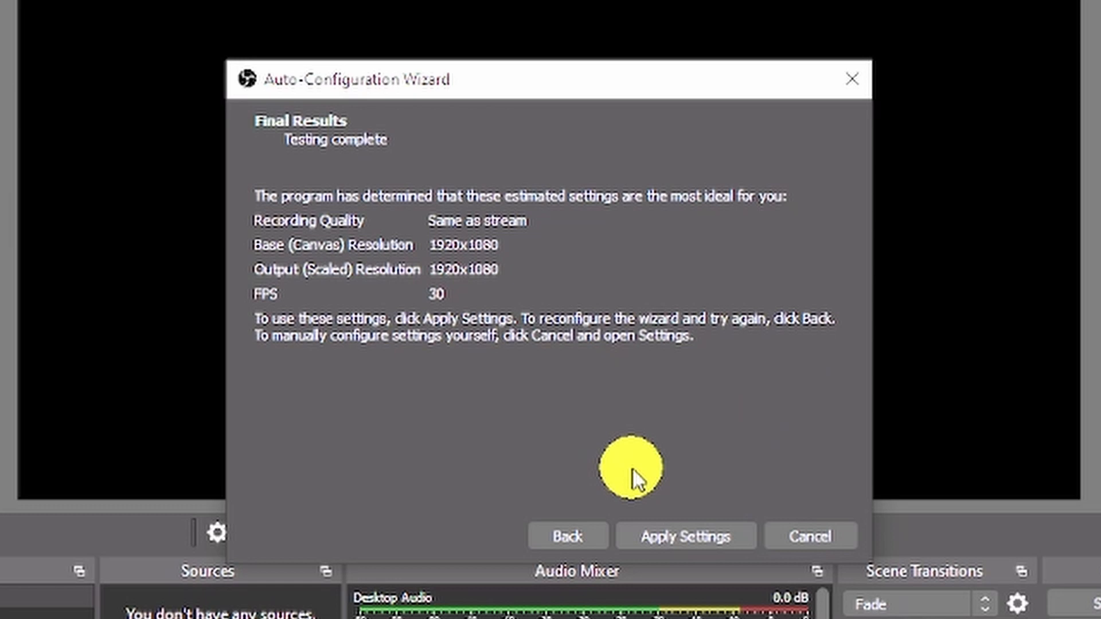
click(717, 535)
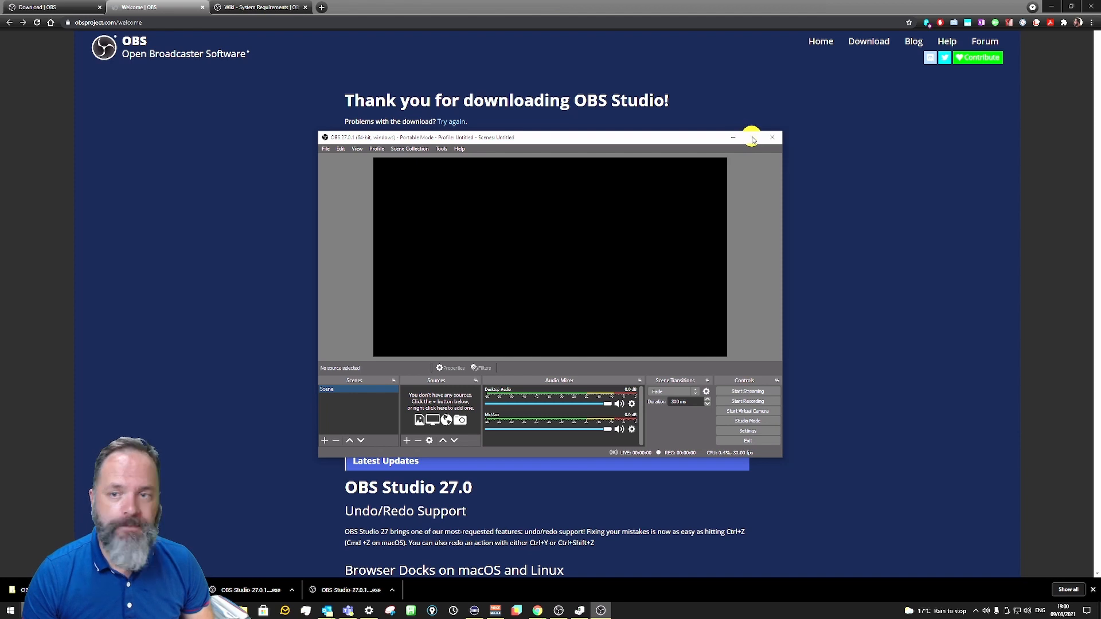
Maximize the OBS Studio main window.
click(753, 138)
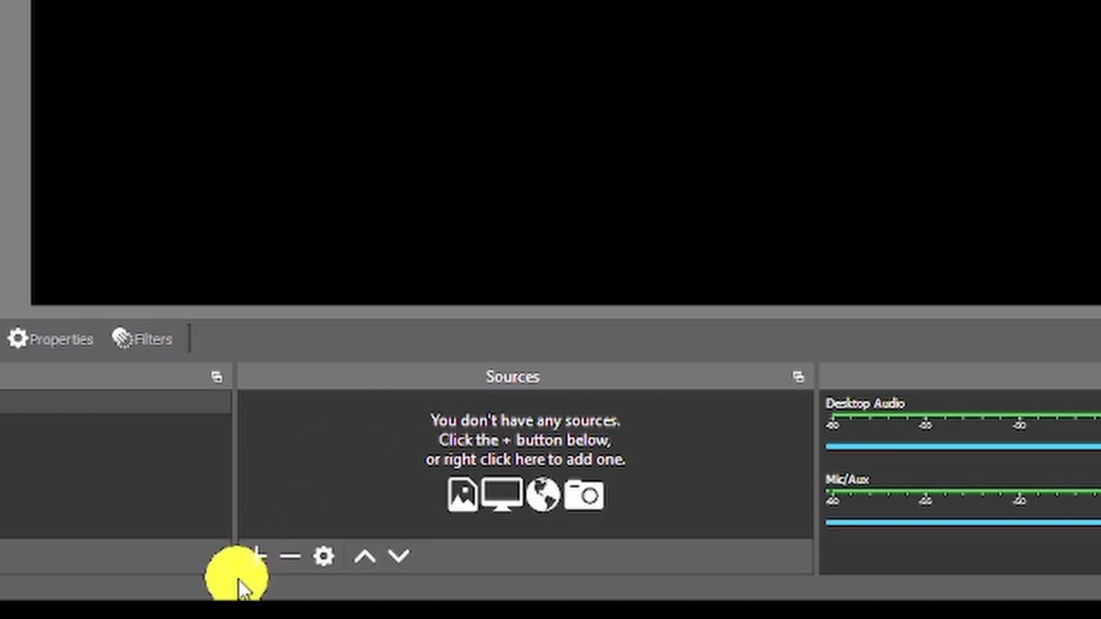
click(257, 558)
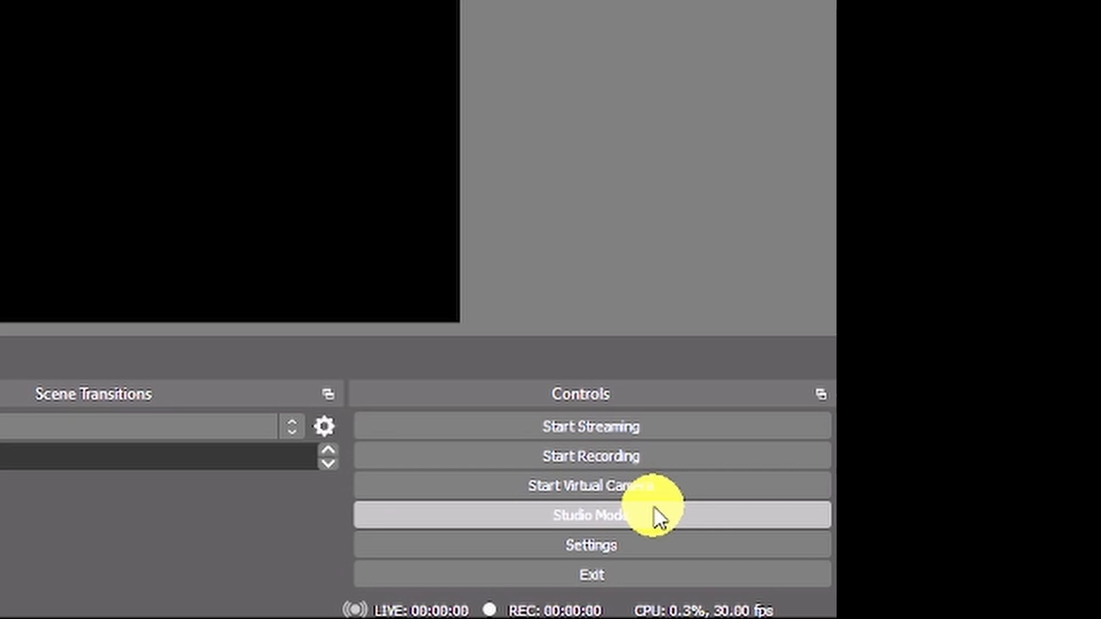
Open OBS Settings from the Controls dock.
click(620, 555)
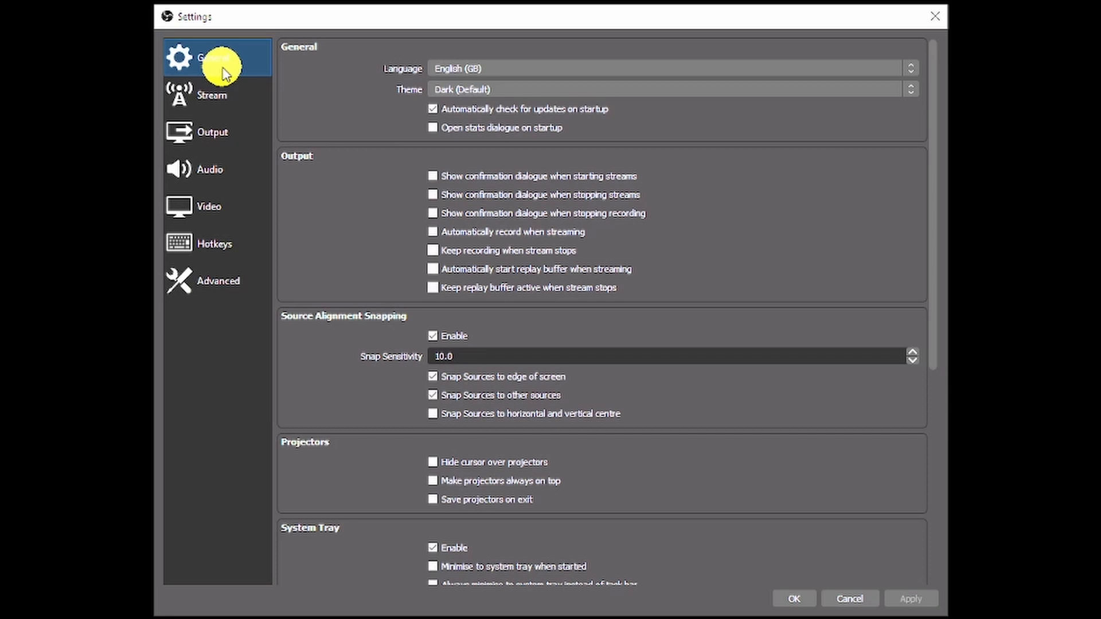
click(505, 69)
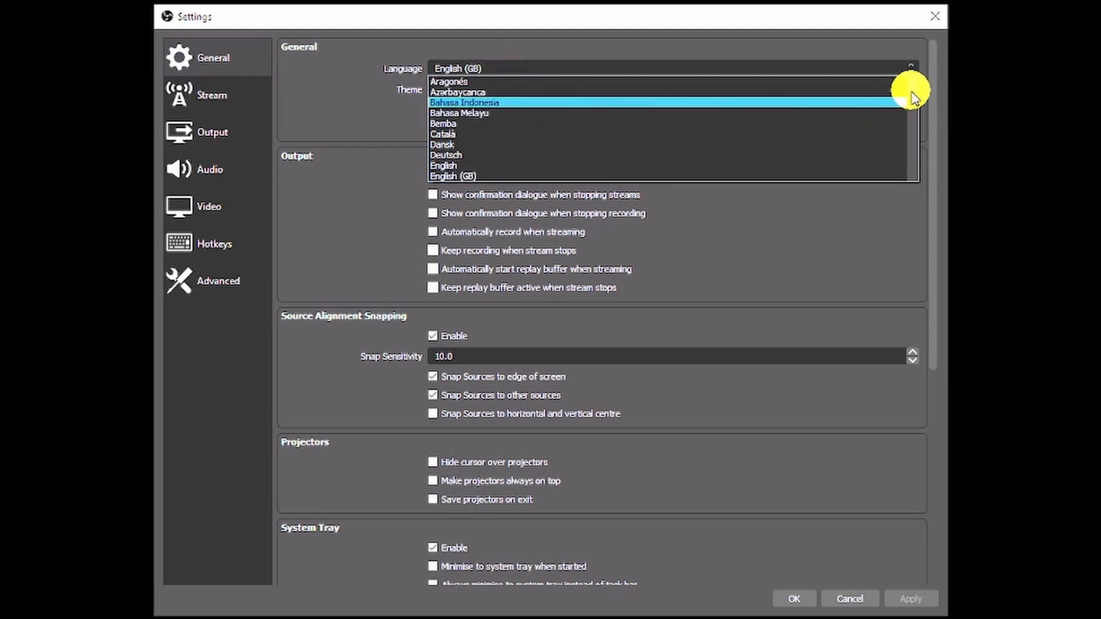
mouse_move(914, 91)
mouse_down()
mouse_move(907, 151)
mouse_move(910, 74)
mouse_up()
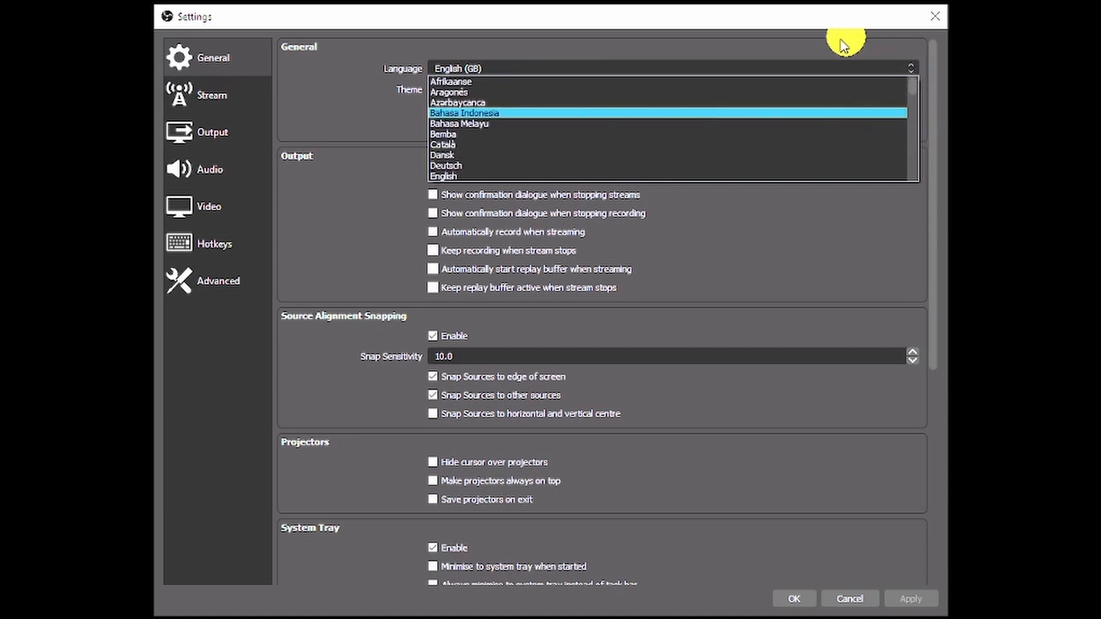
click(825, 49)
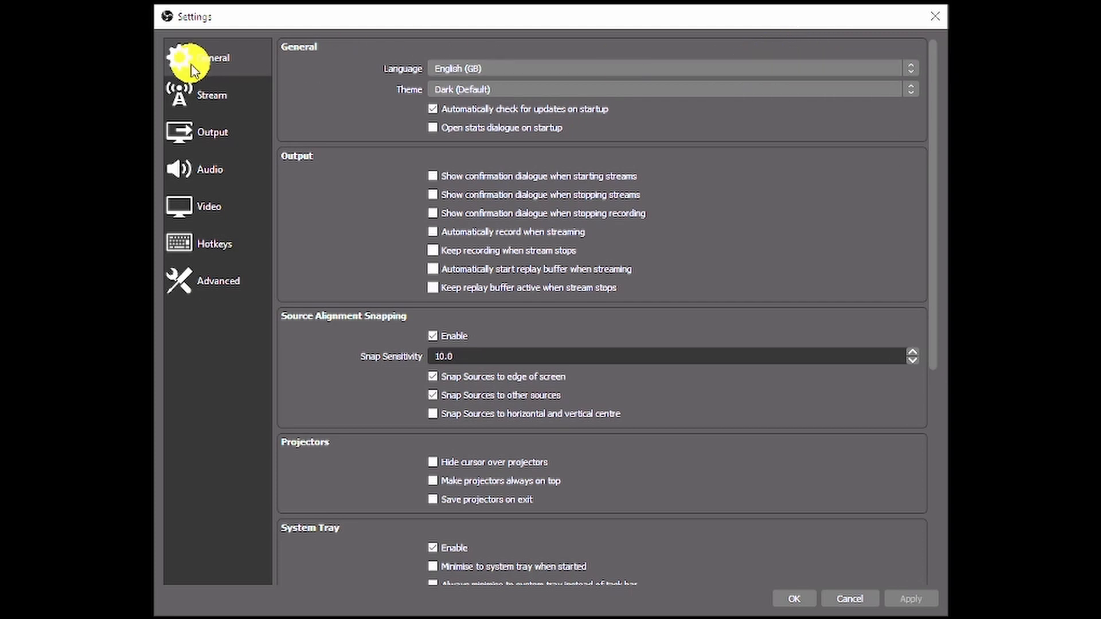
Preview the Rachni, Acri and System themes, settle on Rachni, and scroll down General.
click(625, 90)
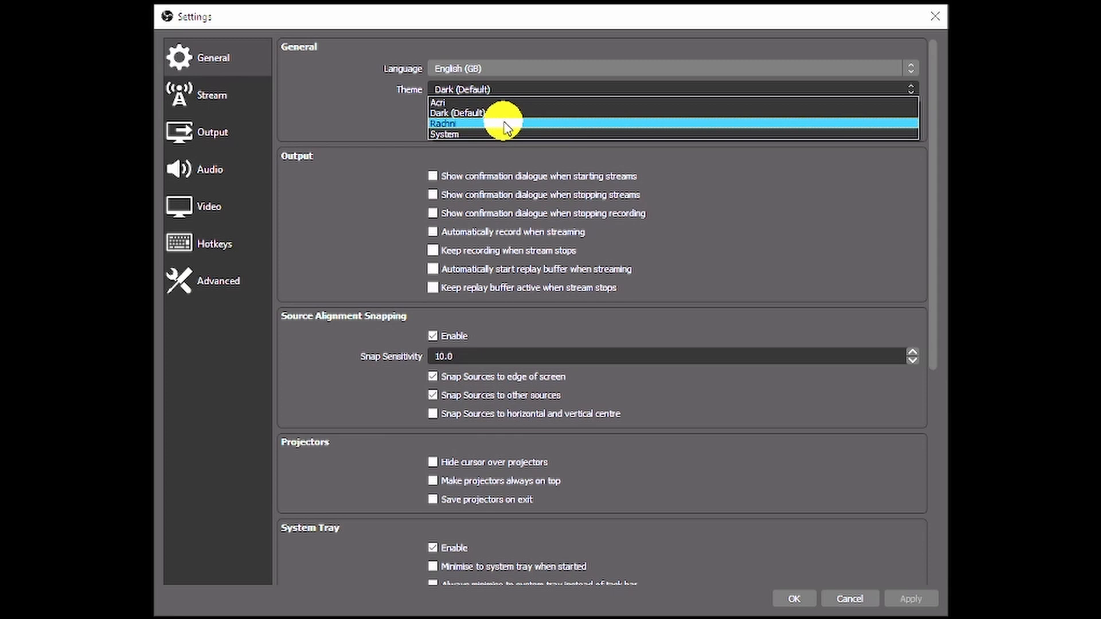
click(500, 114)
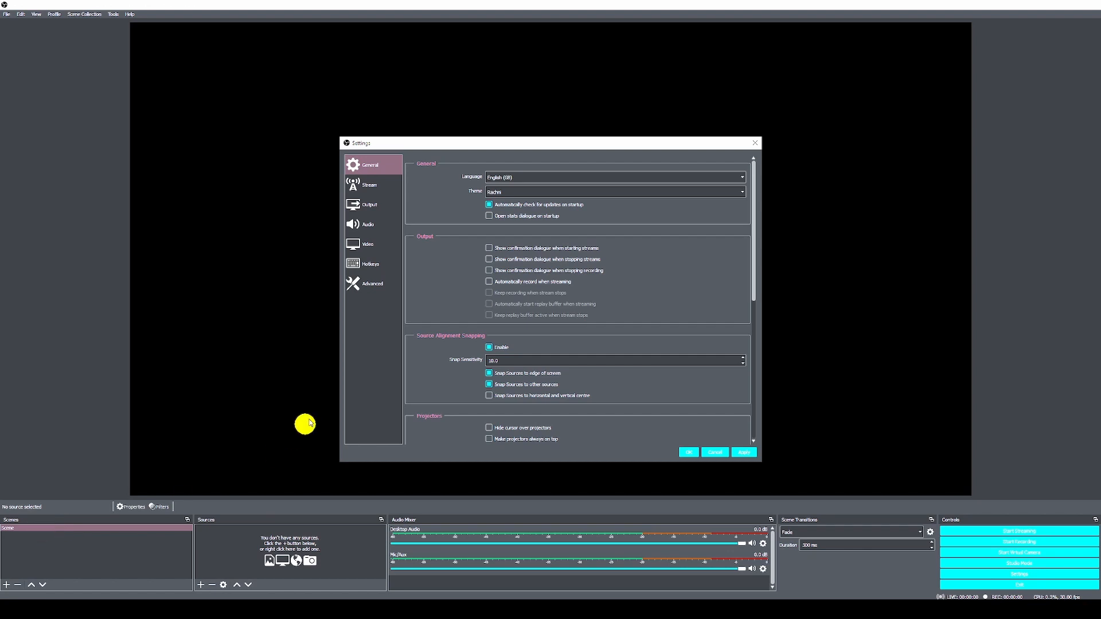
click(509, 193)
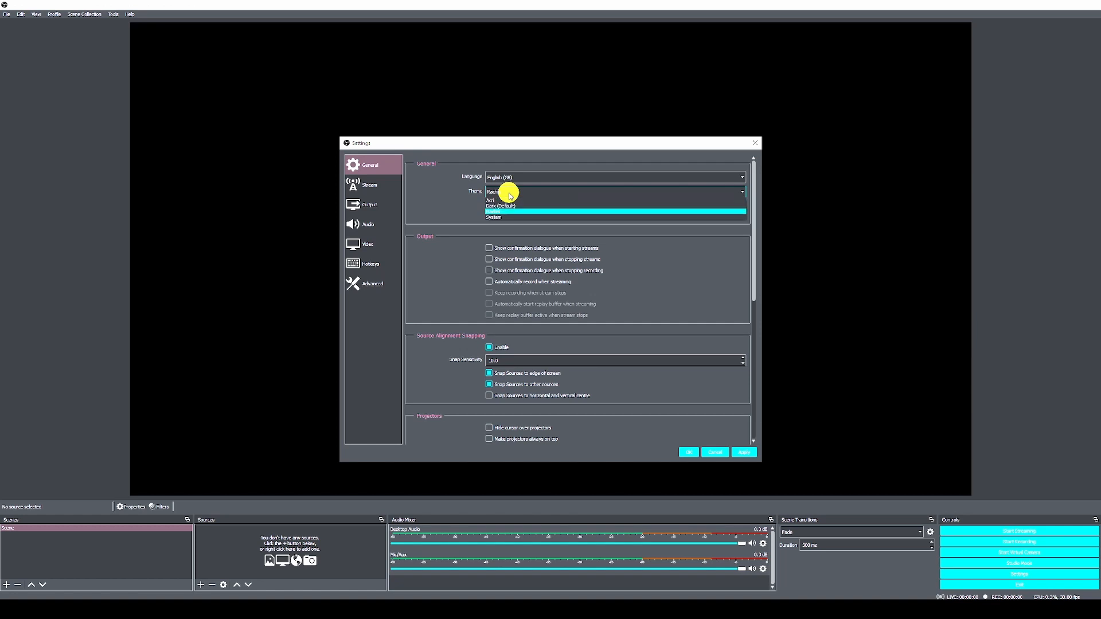
click(509, 200)
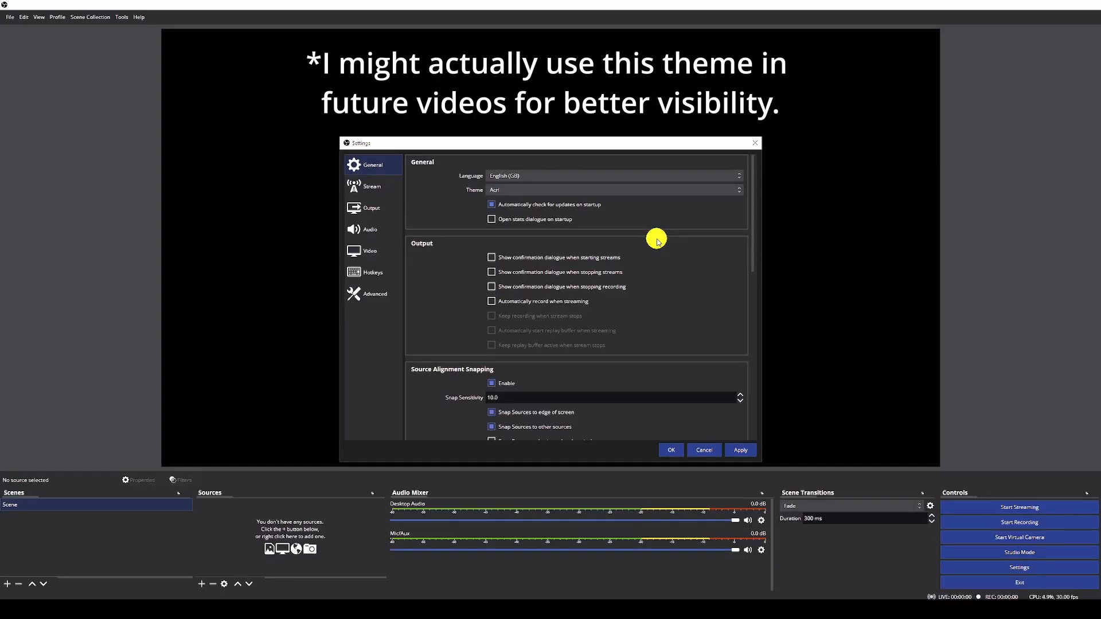
click(529, 191)
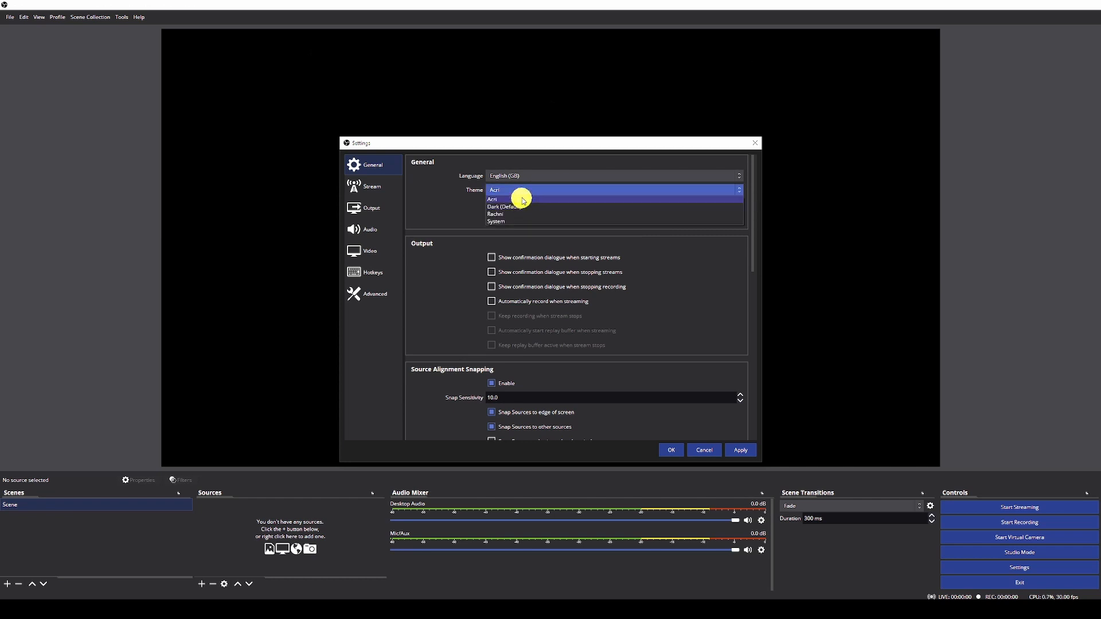
click(521, 220)
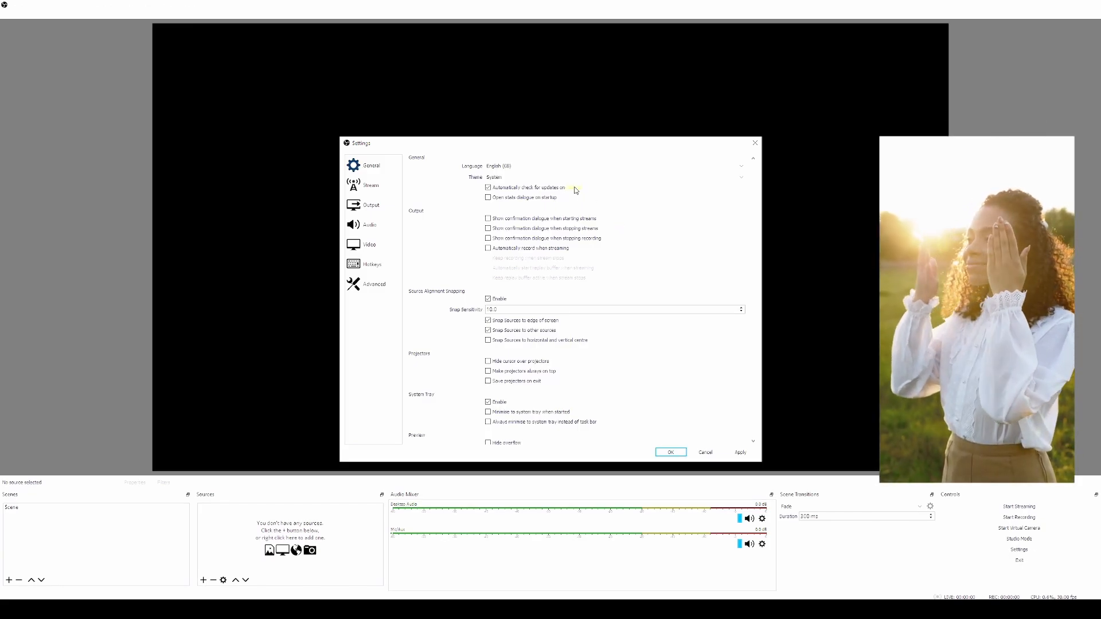
click(513, 177)
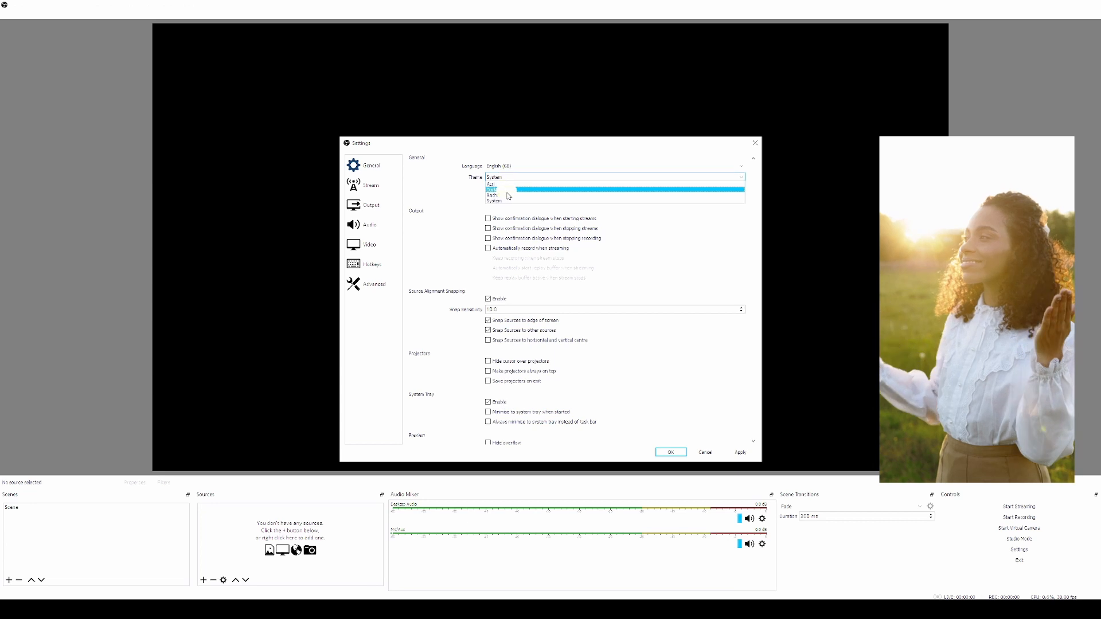
click(508, 197)
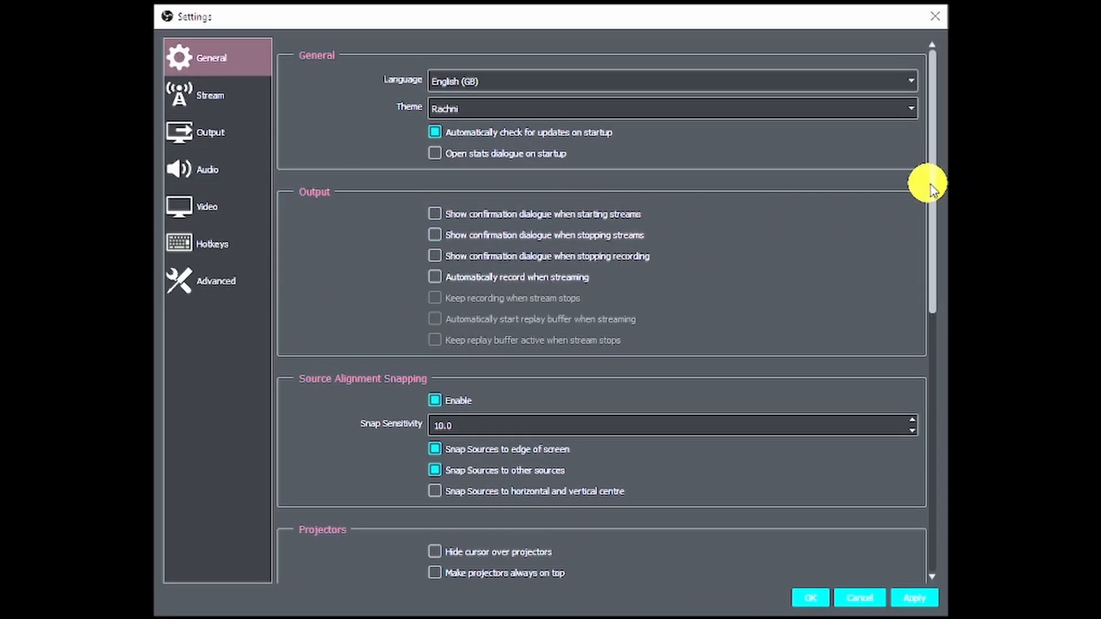
scroll(932, 212, down, 1)
mouse_move(932, 212)
mouse_down()
mouse_move(941, 347)
mouse_move(930, 456)
mouse_up()
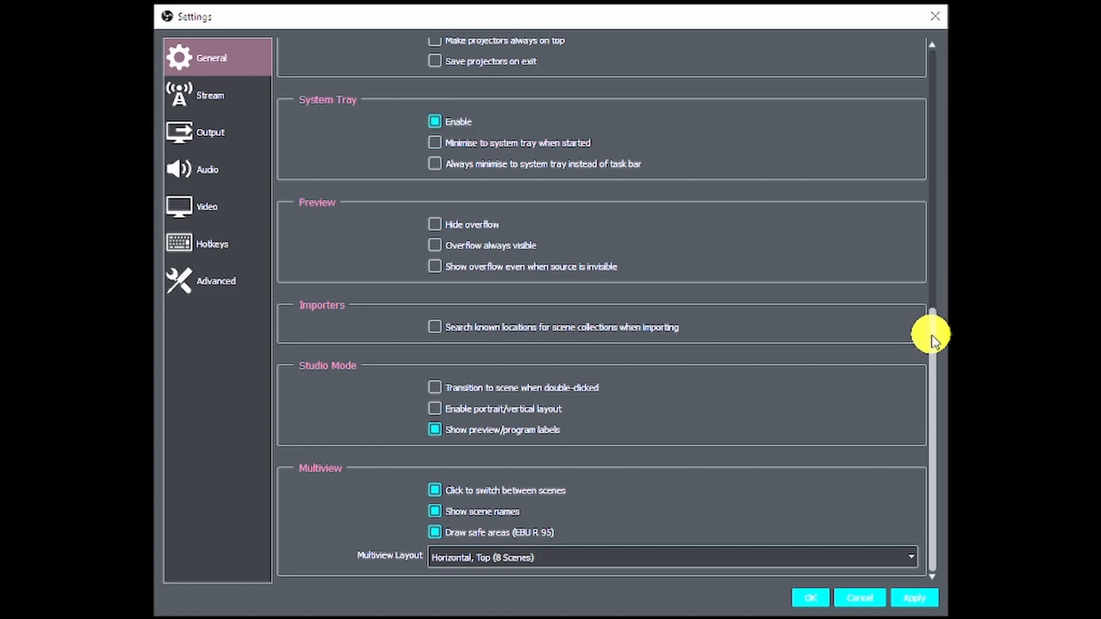
drag(933, 339, 948, 54)
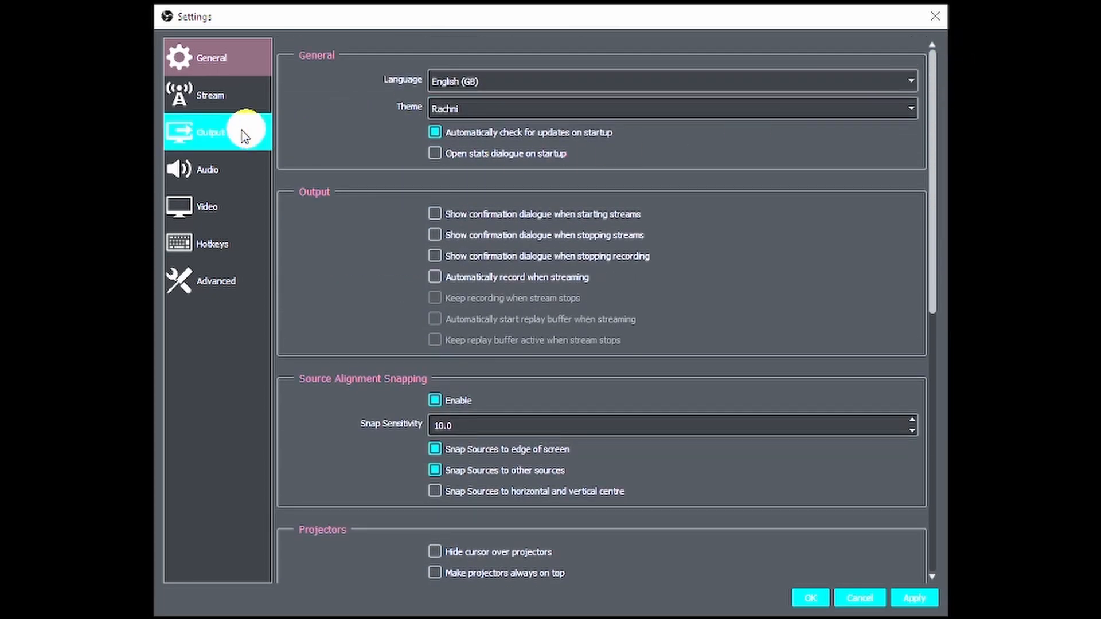
Switch Settings to the Output page showing Simple mode options.
click(198, 136)
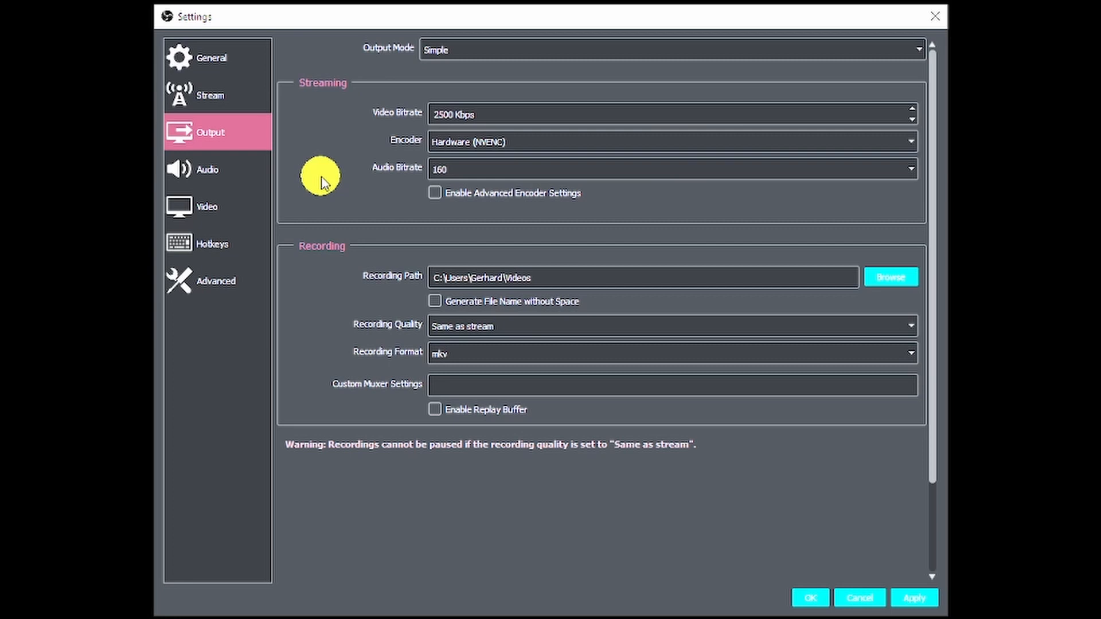
click(593, 60)
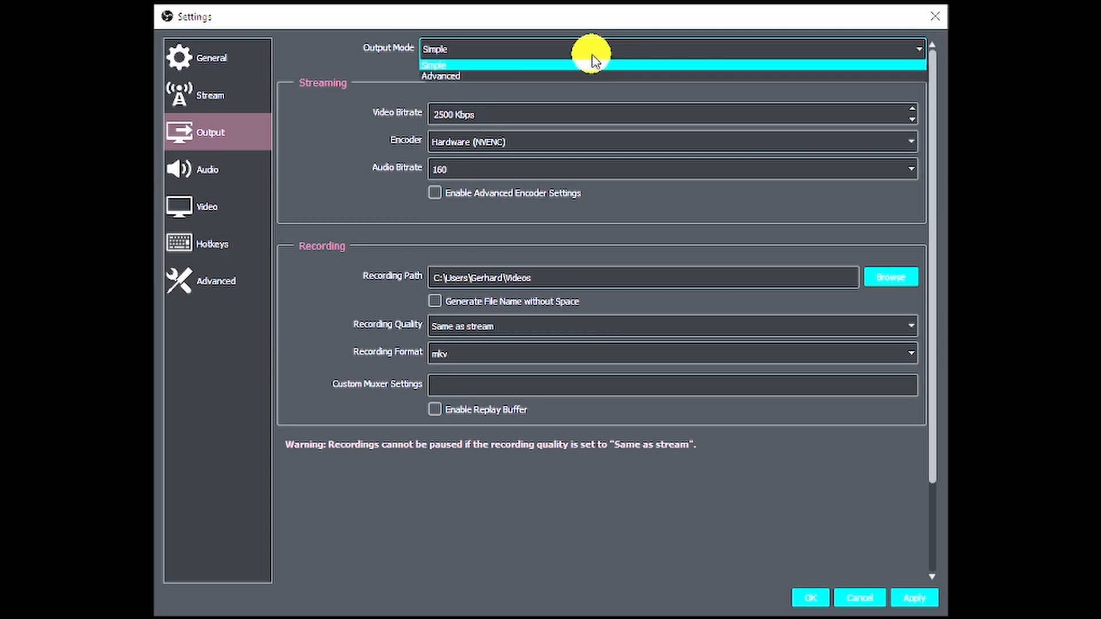
click(584, 67)
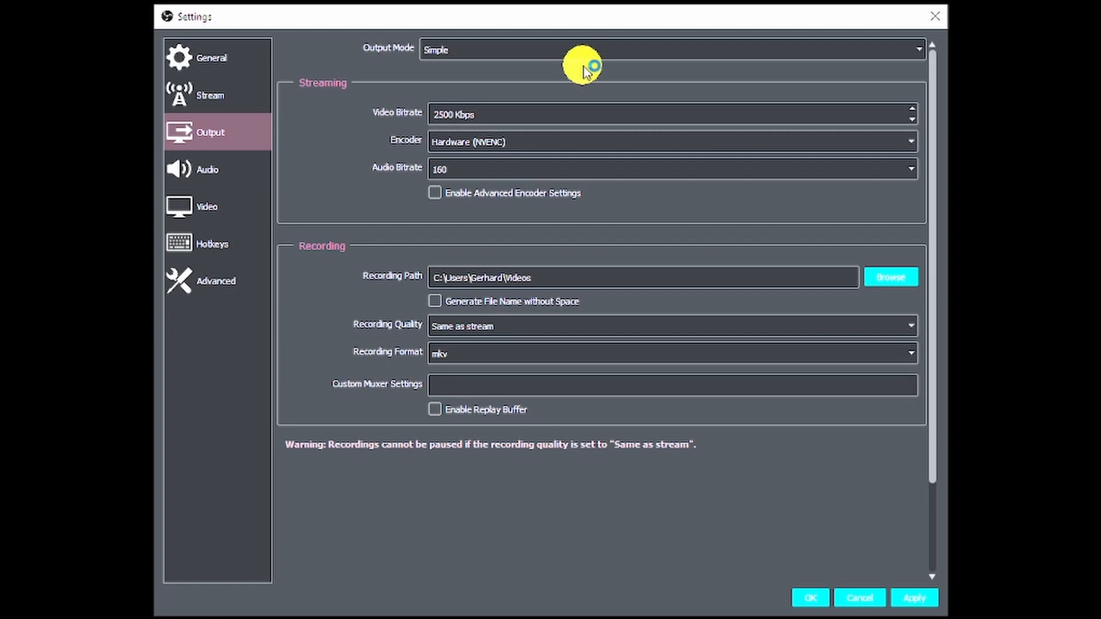
click(565, 49)
click(500, 76)
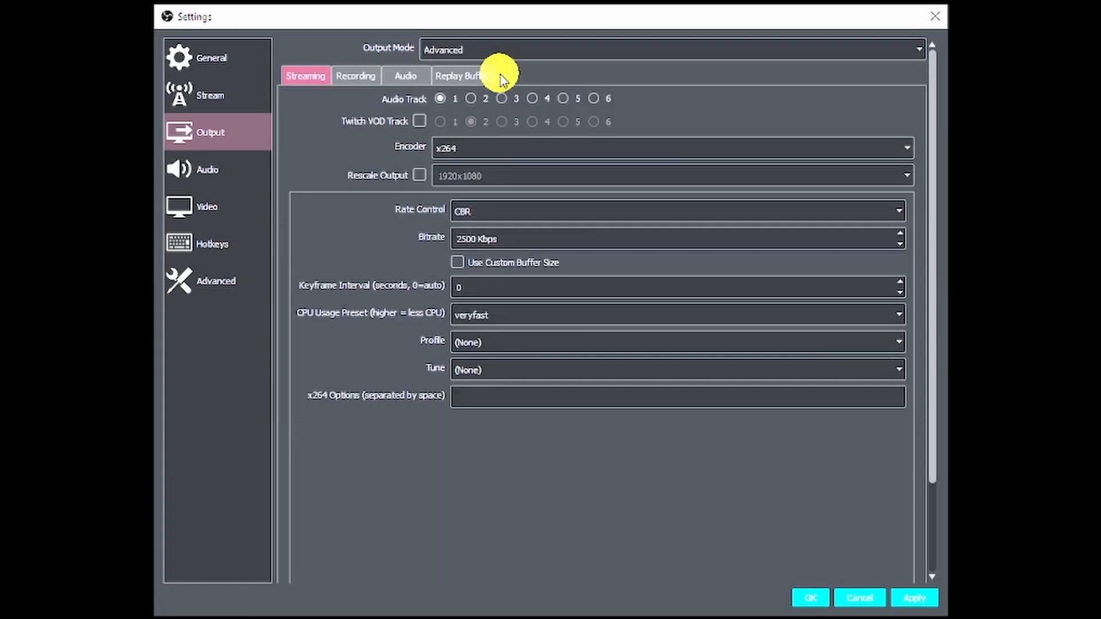
click(352, 80)
click(409, 76)
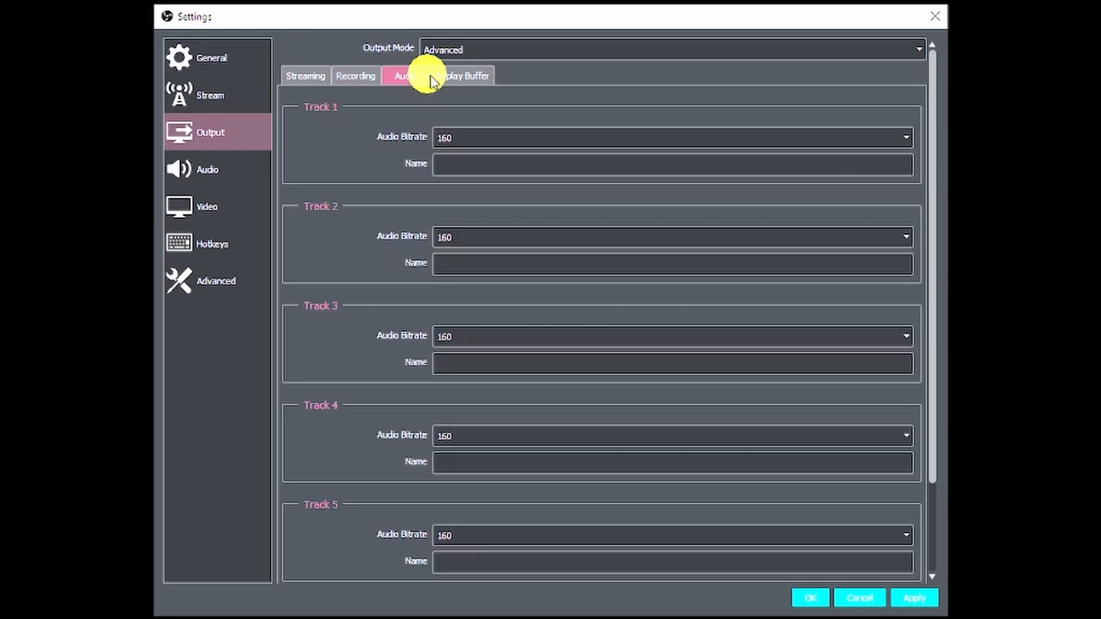
click(304, 78)
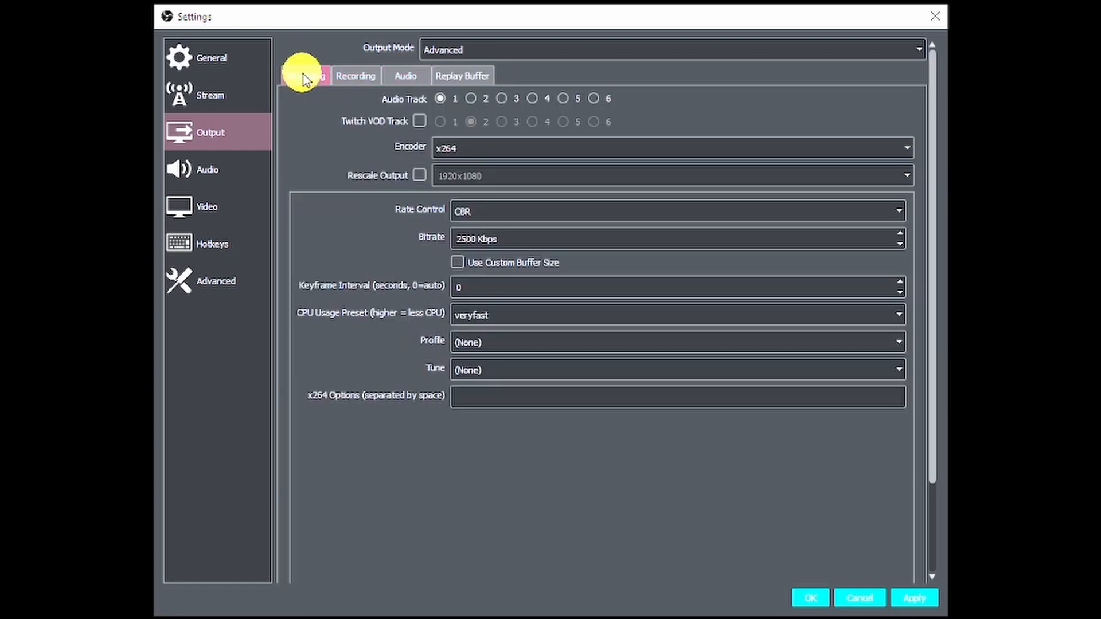
click(463, 53)
click(463, 66)
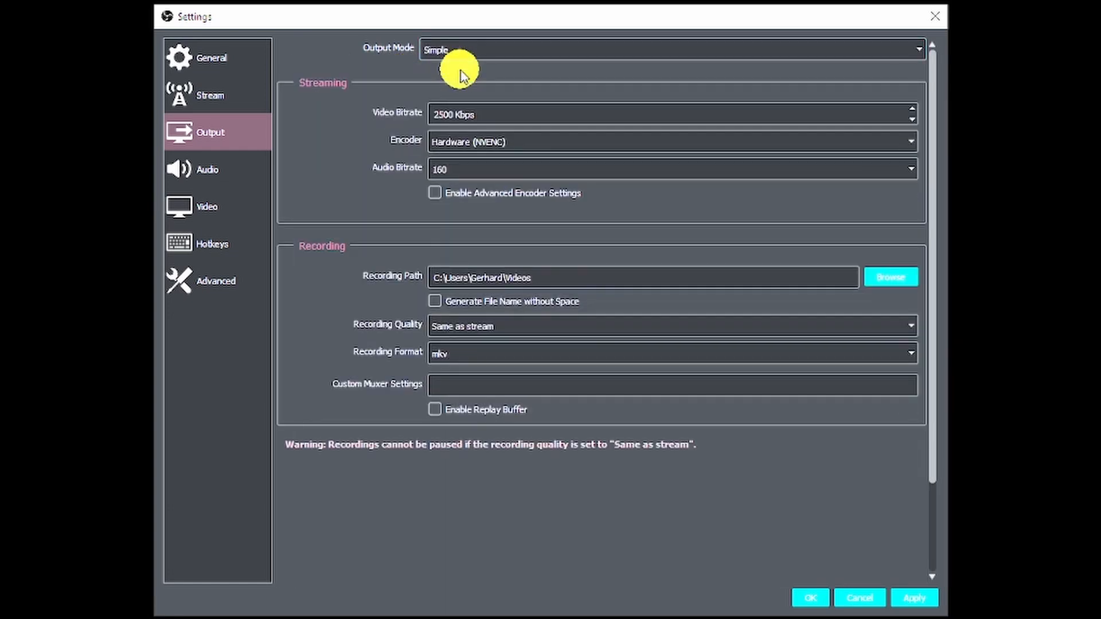
Raise the video bitrate to 3500 Kbps with Hardware (NVENC) kept, then select the recording path text.
click(497, 112)
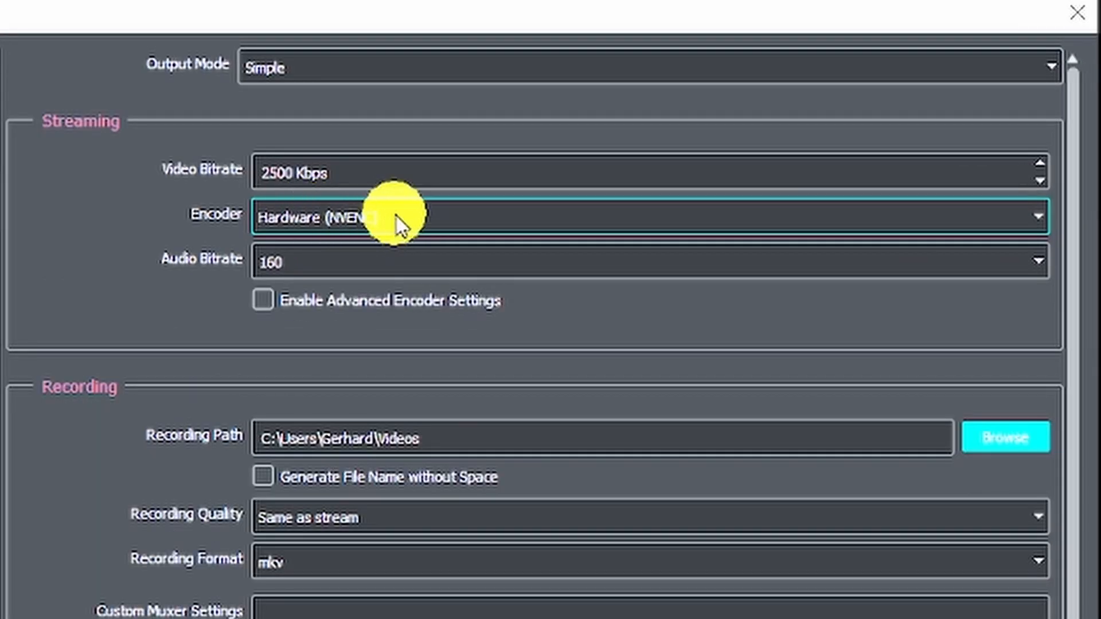
click(516, 141)
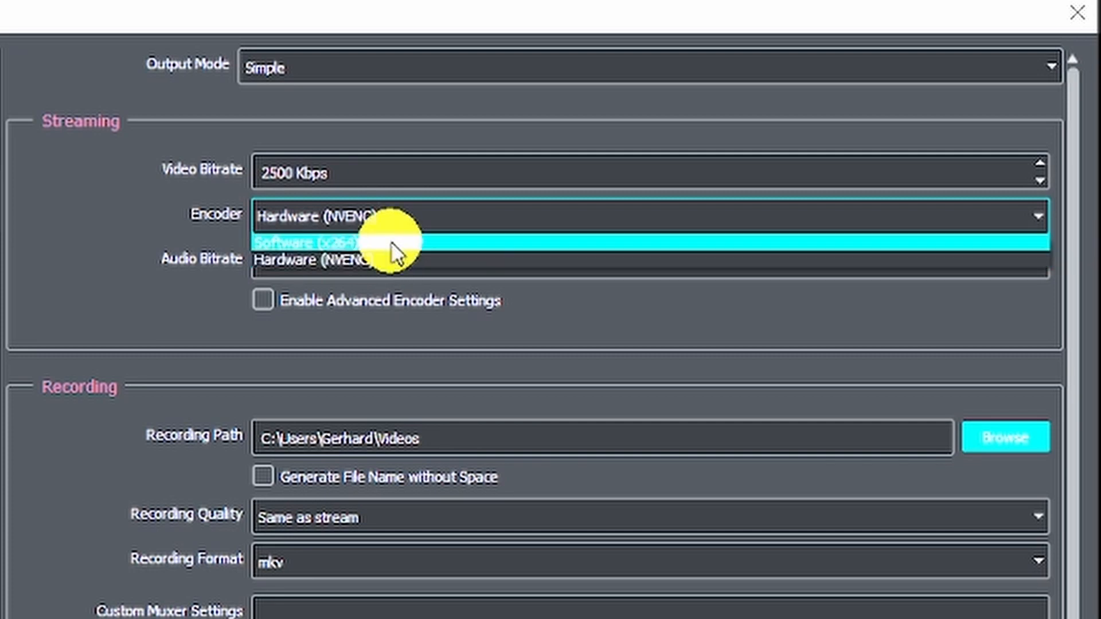
click(386, 255)
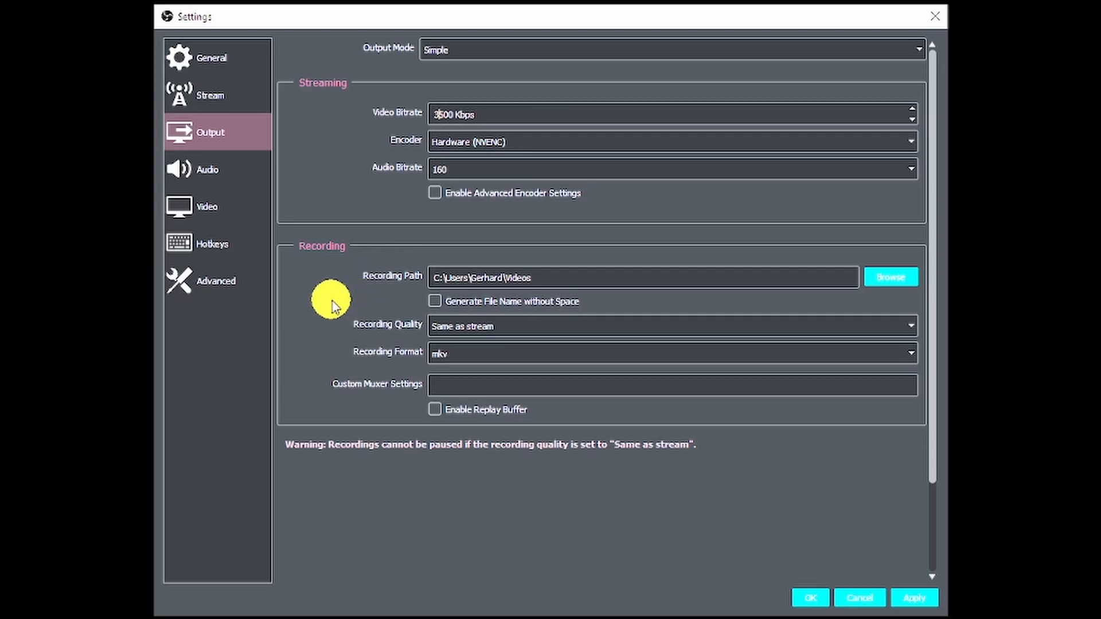
double_click(525, 277)
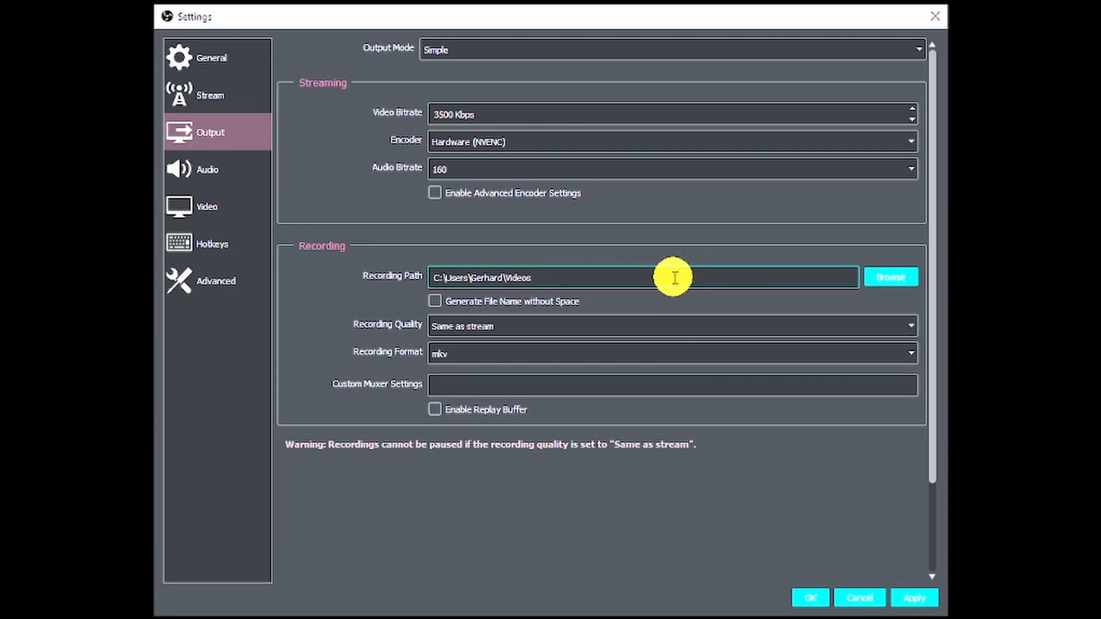
Enable Generate File Name without Space, leaving the Videos recording folder unchanged.
click(881, 276)
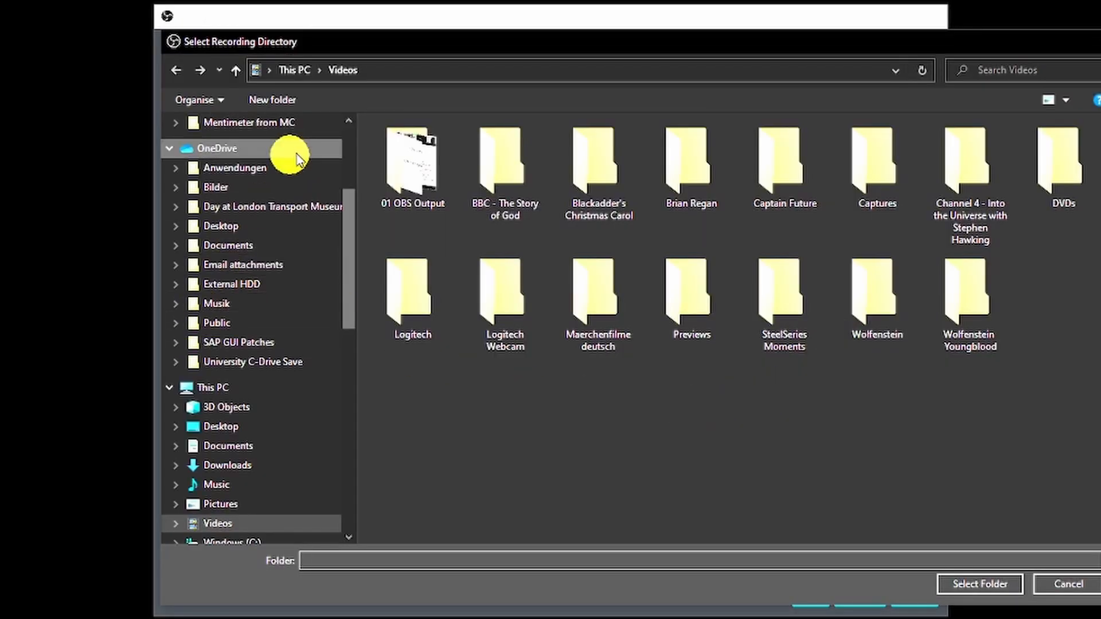
click(1100, 42)
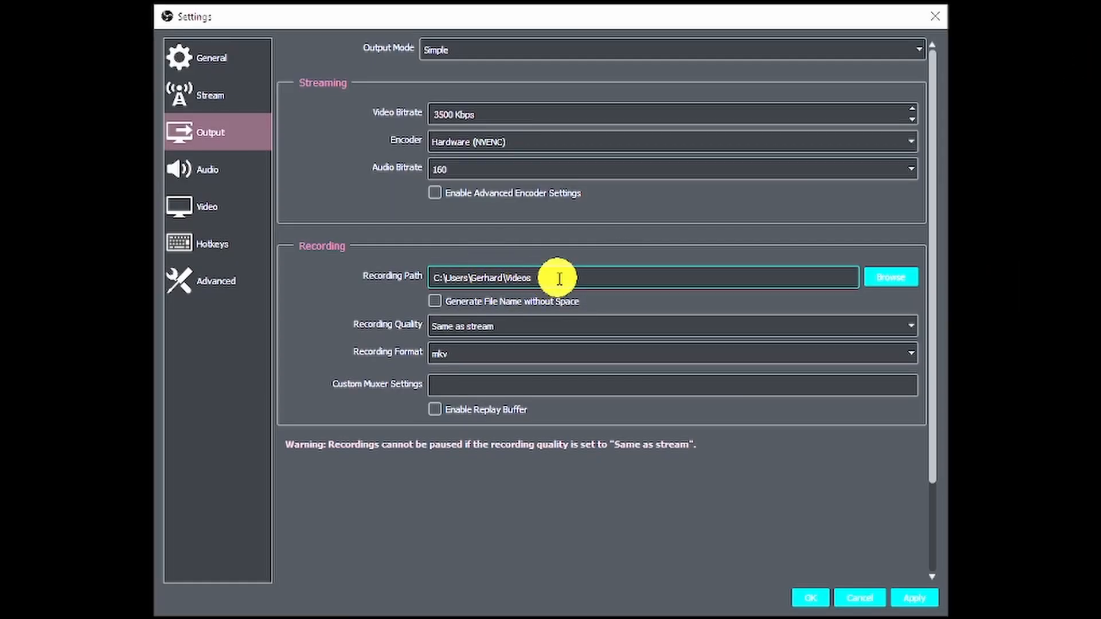
click(568, 301)
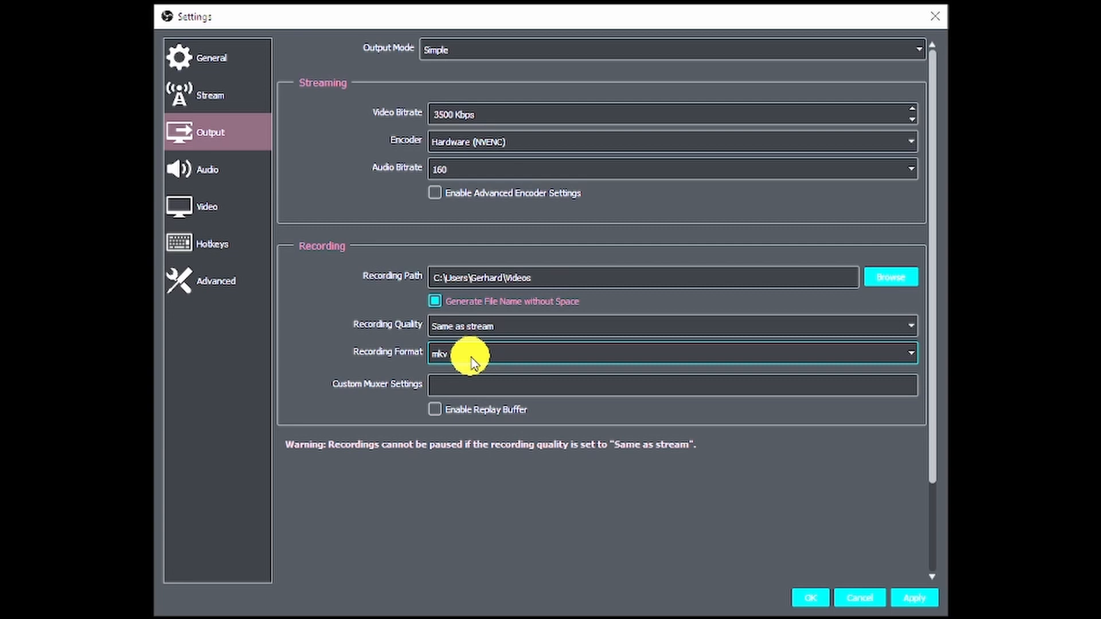
click(473, 362)
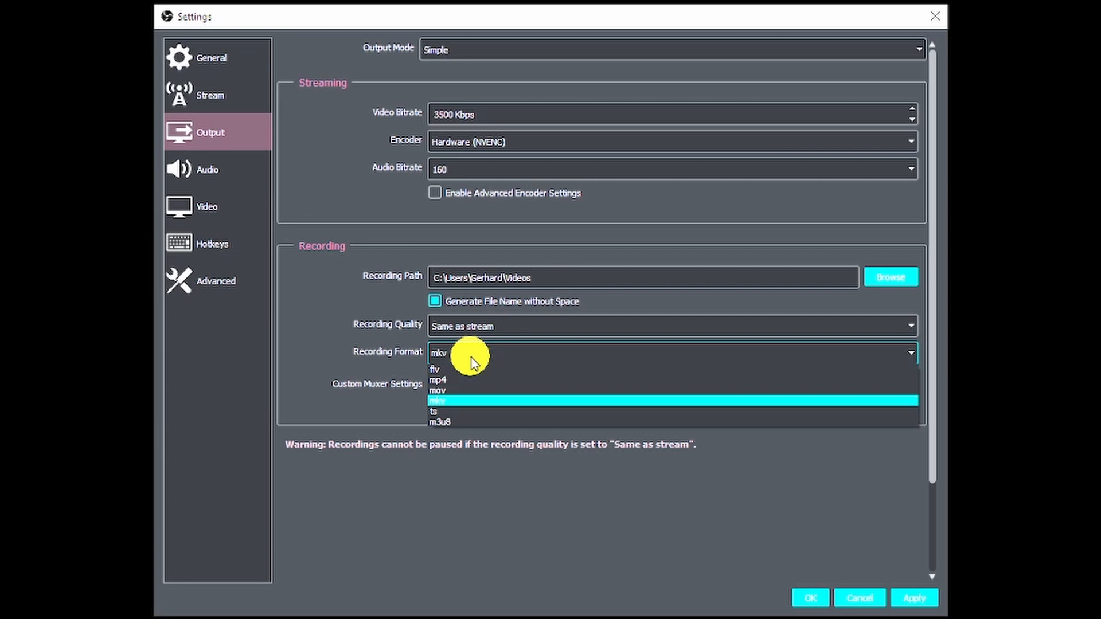
click(472, 361)
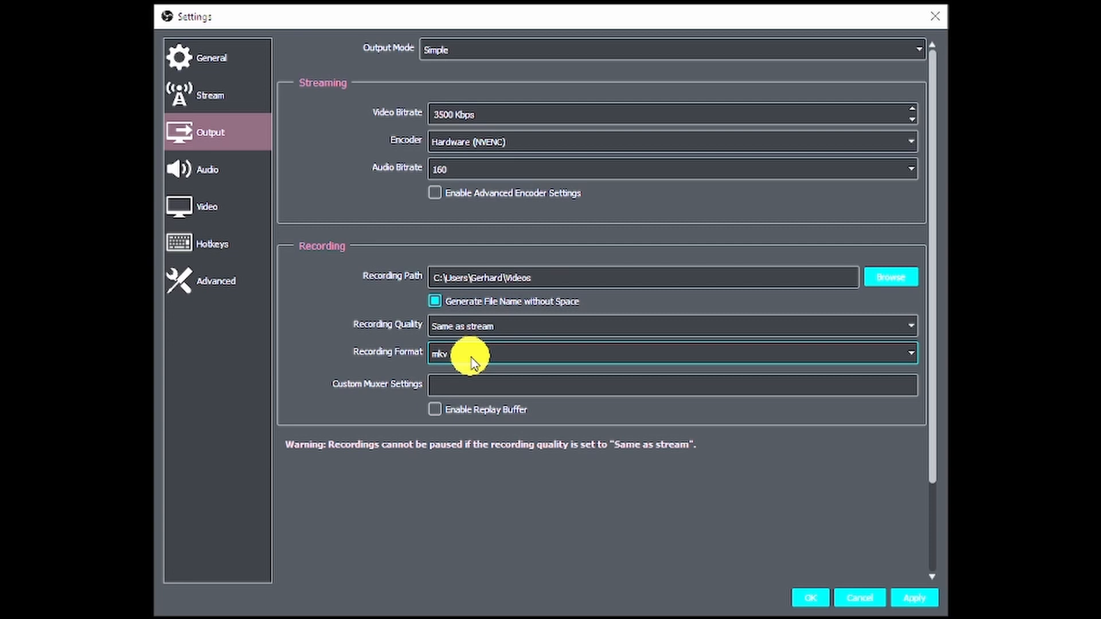
Switch the Recording Format from mp4 to mkv.
click(471, 357)
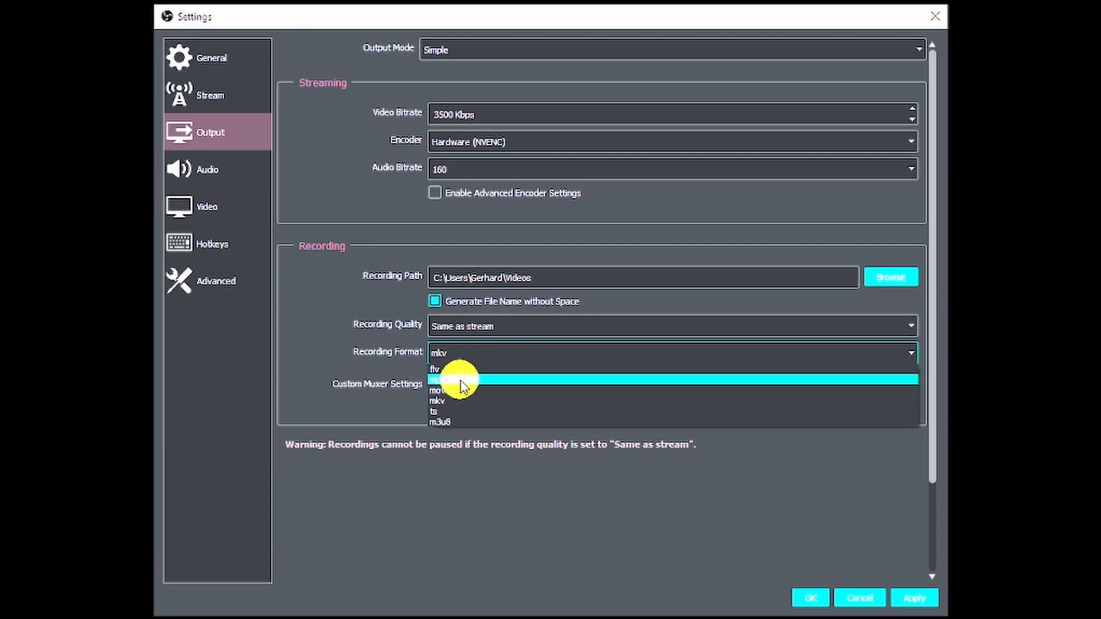
click(457, 377)
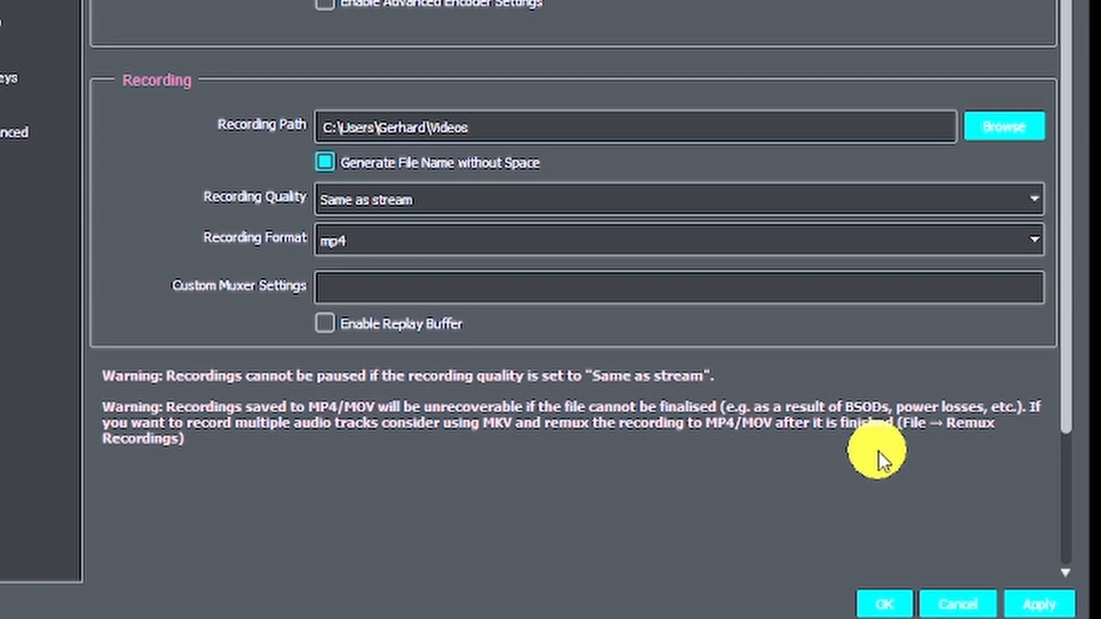
click(333, 239)
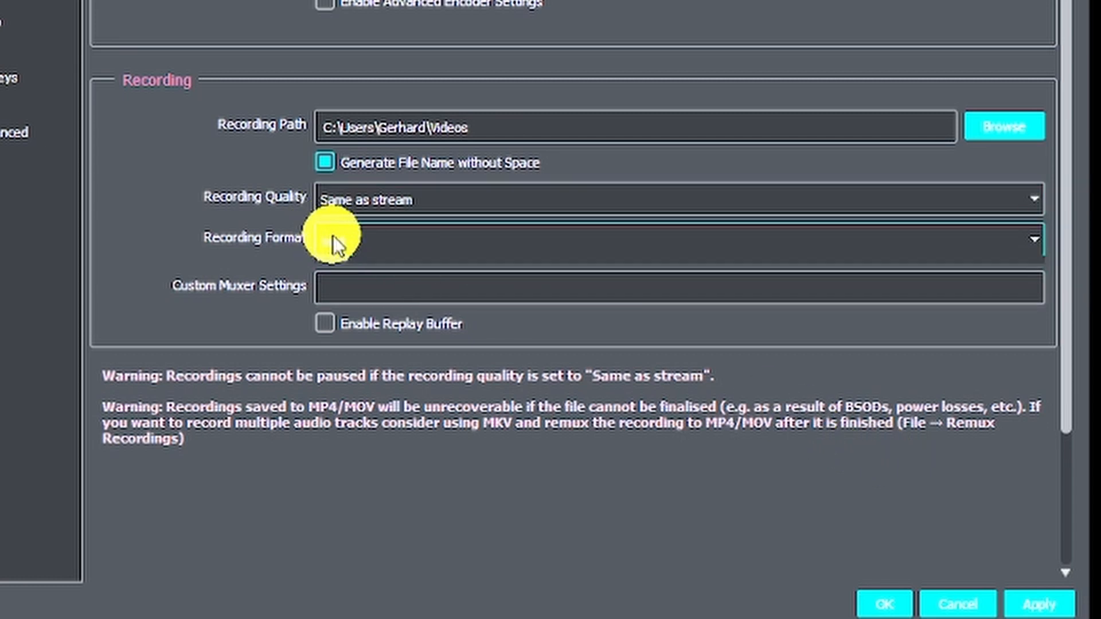
click(363, 310)
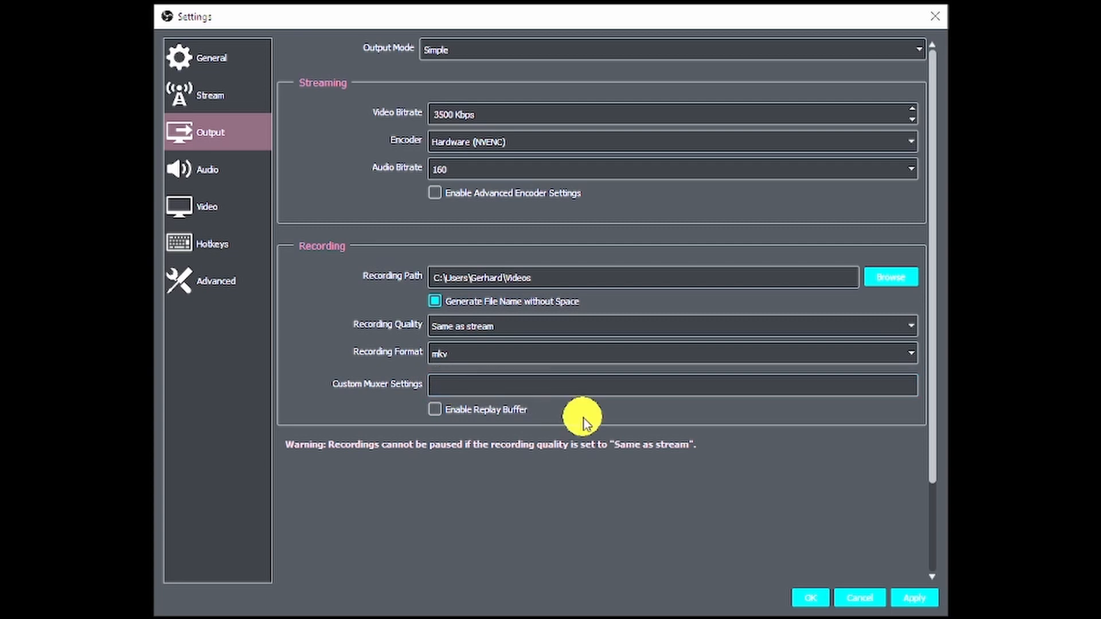
Expand the Recording Quality dropdown to list its quality presets.
click(545, 327)
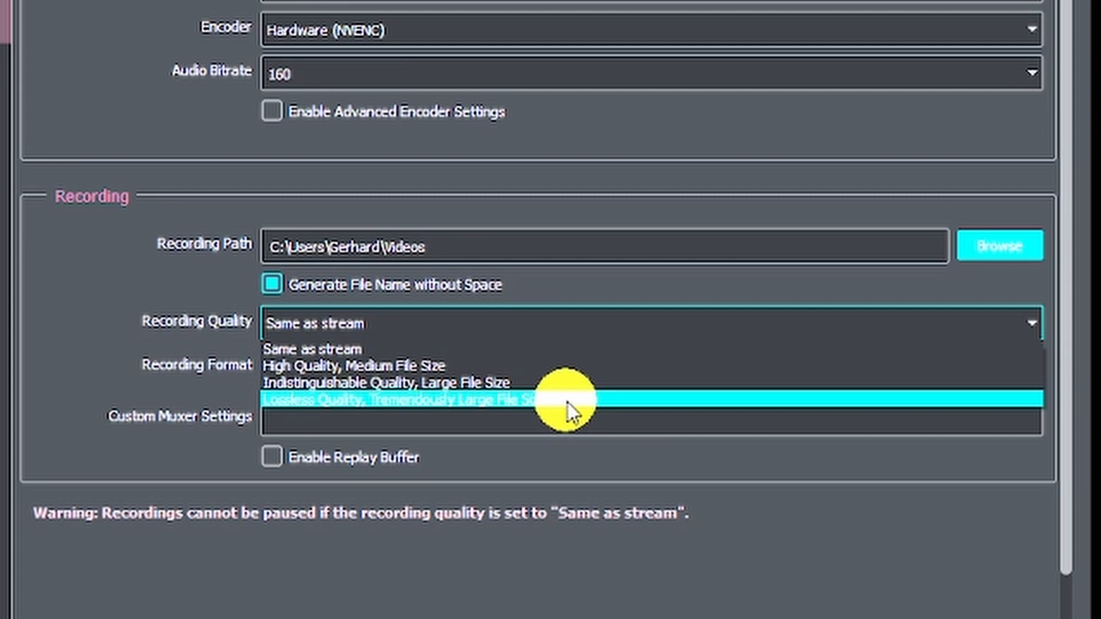
Choose 'Indistinguishable Quality, Large File Size' for Recording Quality and check the encoder options.
click(401, 383)
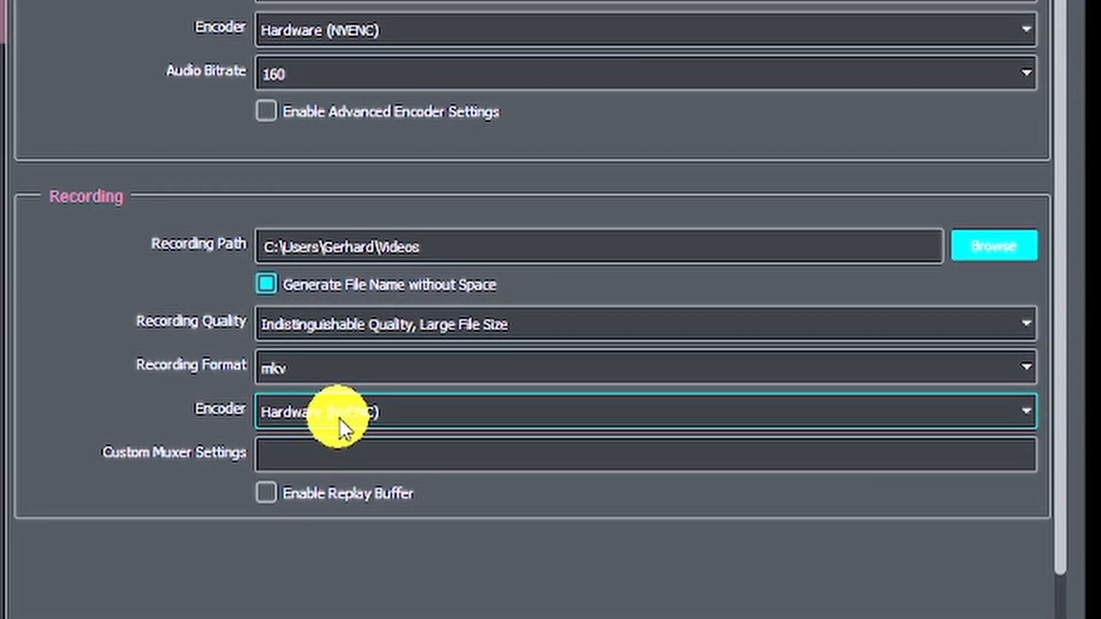
click(343, 428)
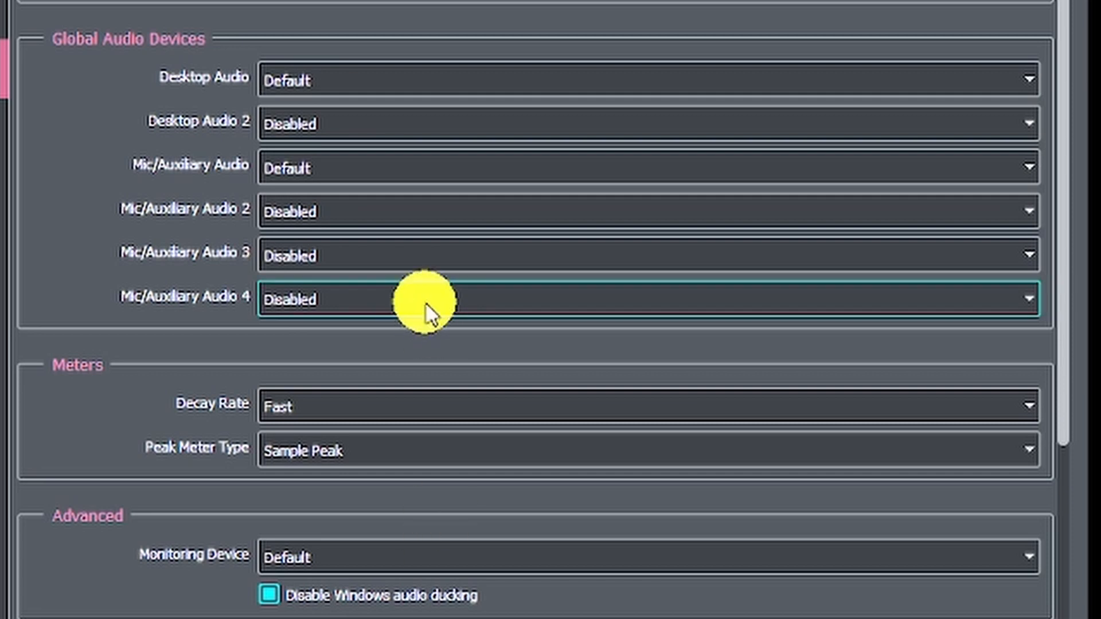
Change the Desktop Audio device from Default to Disabled.
click(327, 80)
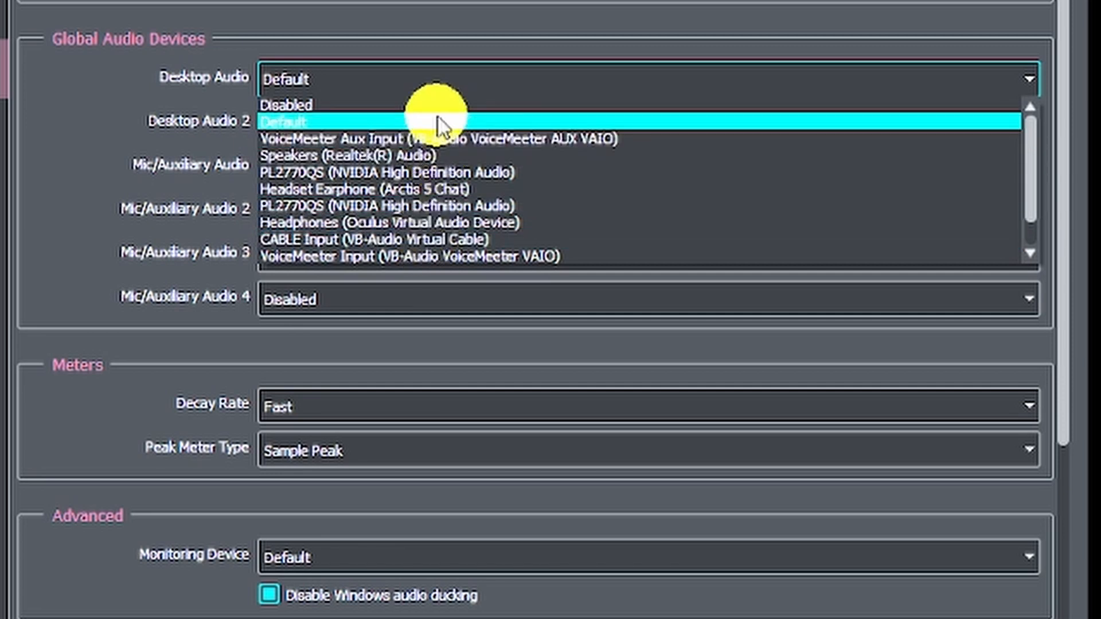
click(411, 105)
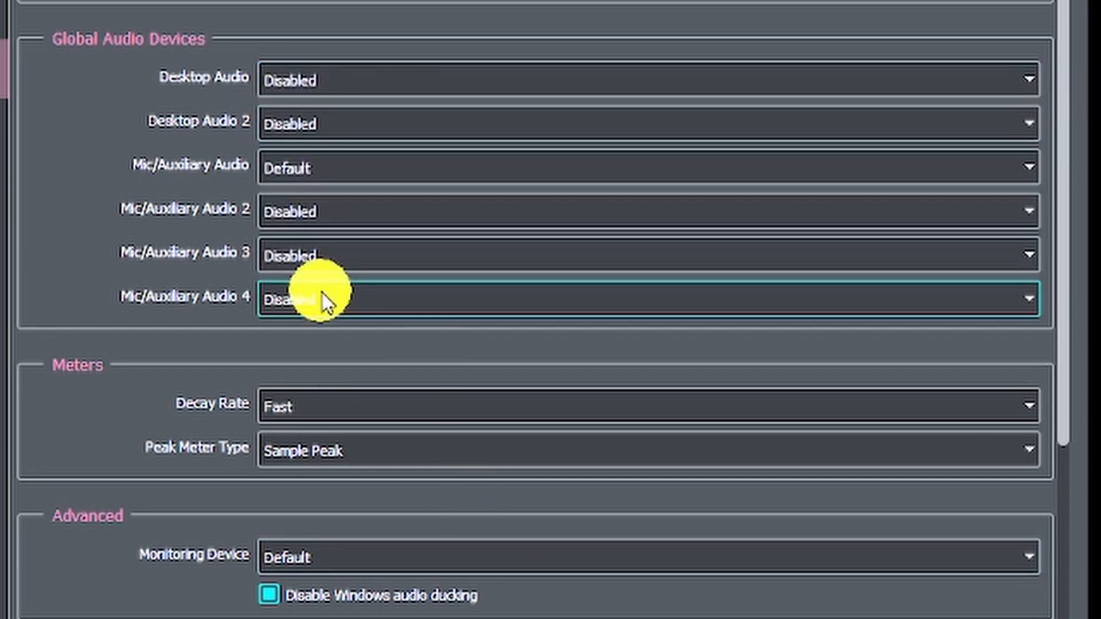
Change the Mic/Auxiliary Audio device from Default to Disabled.
click(406, 185)
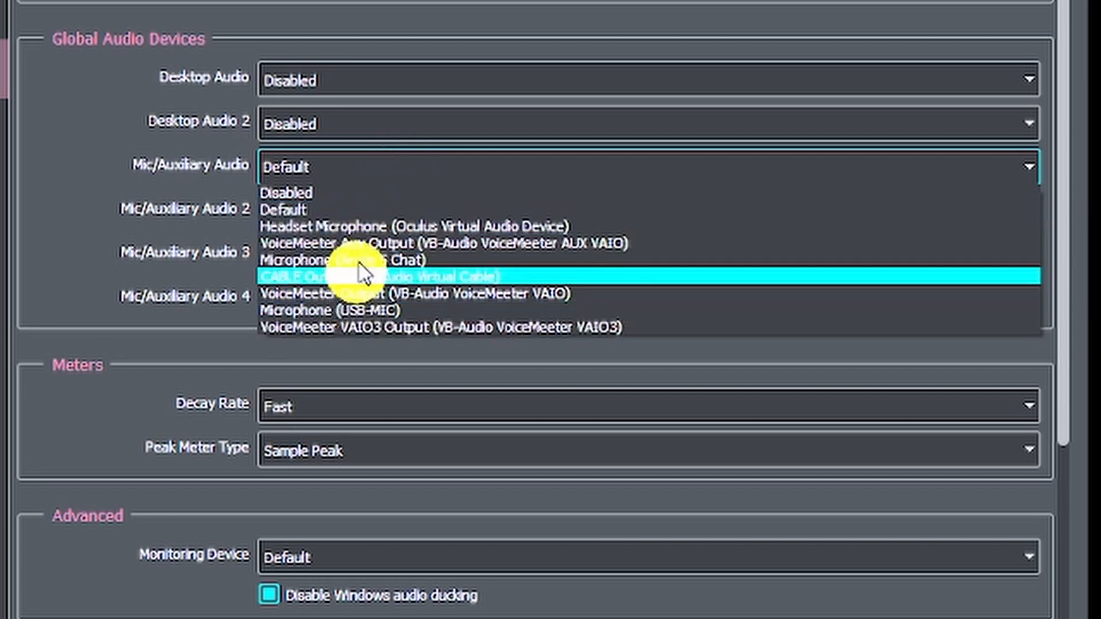
click(356, 193)
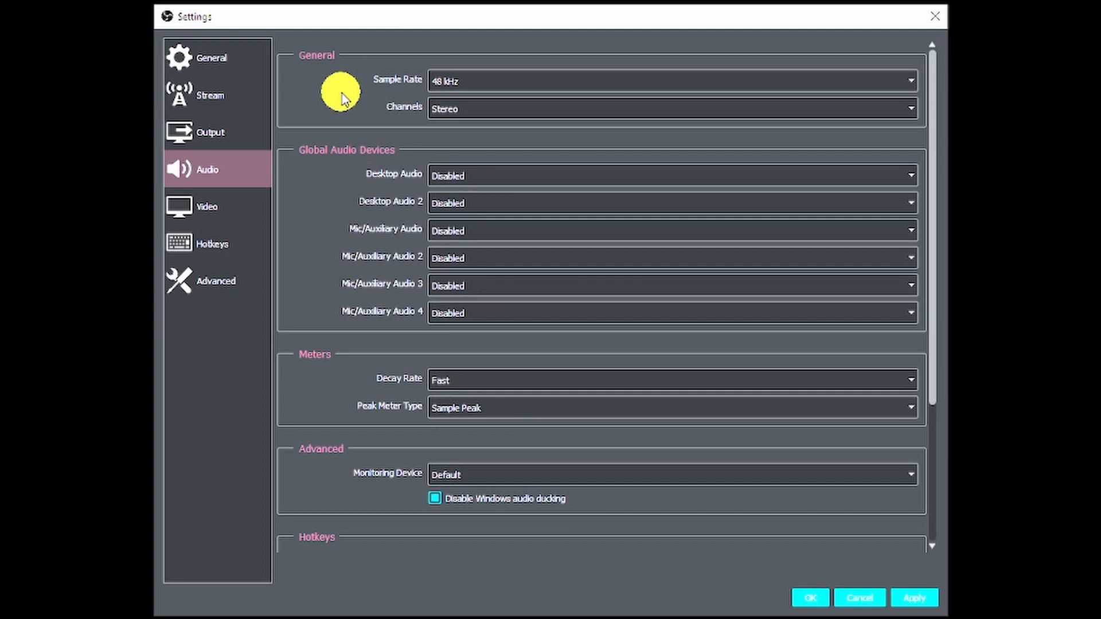
Show the Video page with its 1920x1080 resolutions, Bicubic filter and 30 FPS.
click(211, 208)
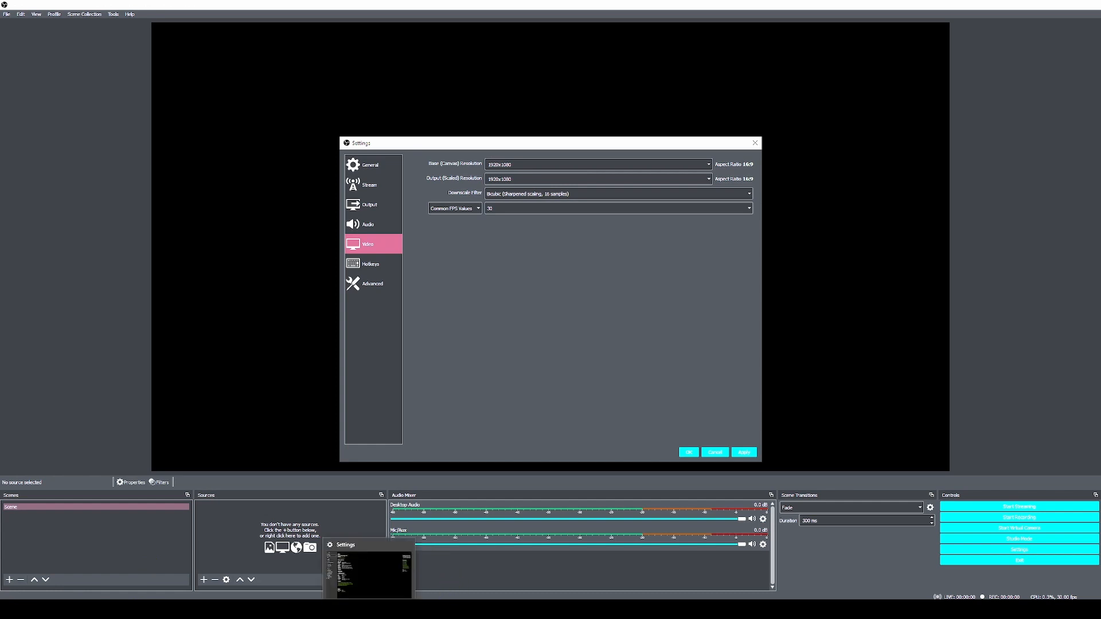
Switch to the Windows Settings About page listing the Ryzen 5 3600X and 16 GB RAM.
click(368, 609)
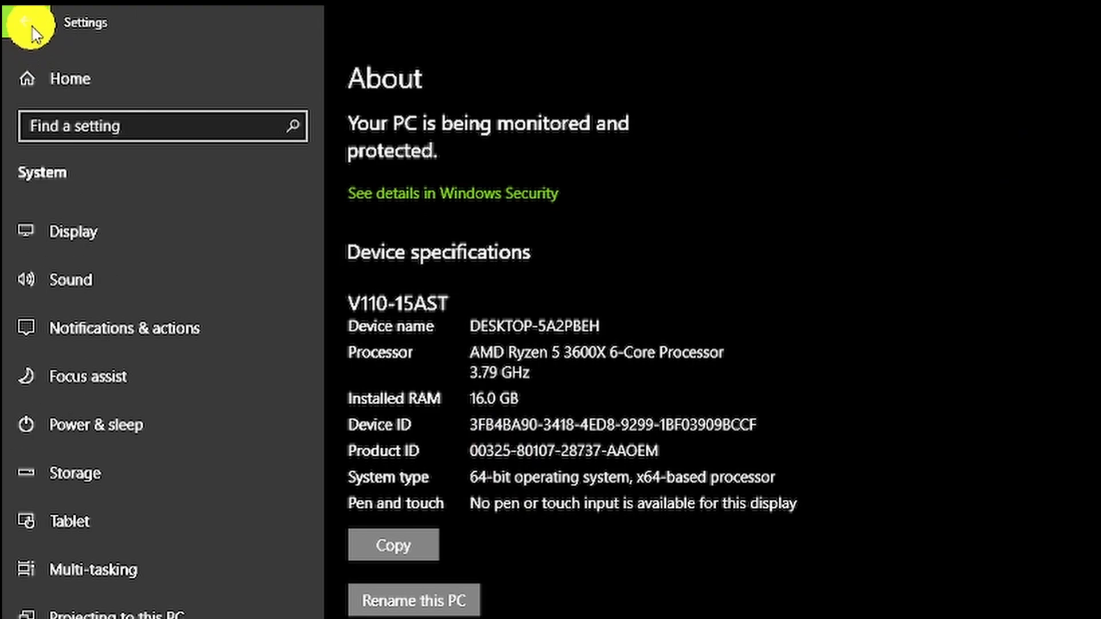
Go from the Settings home page into System > Display with the two arranged monitors.
click(52, 73)
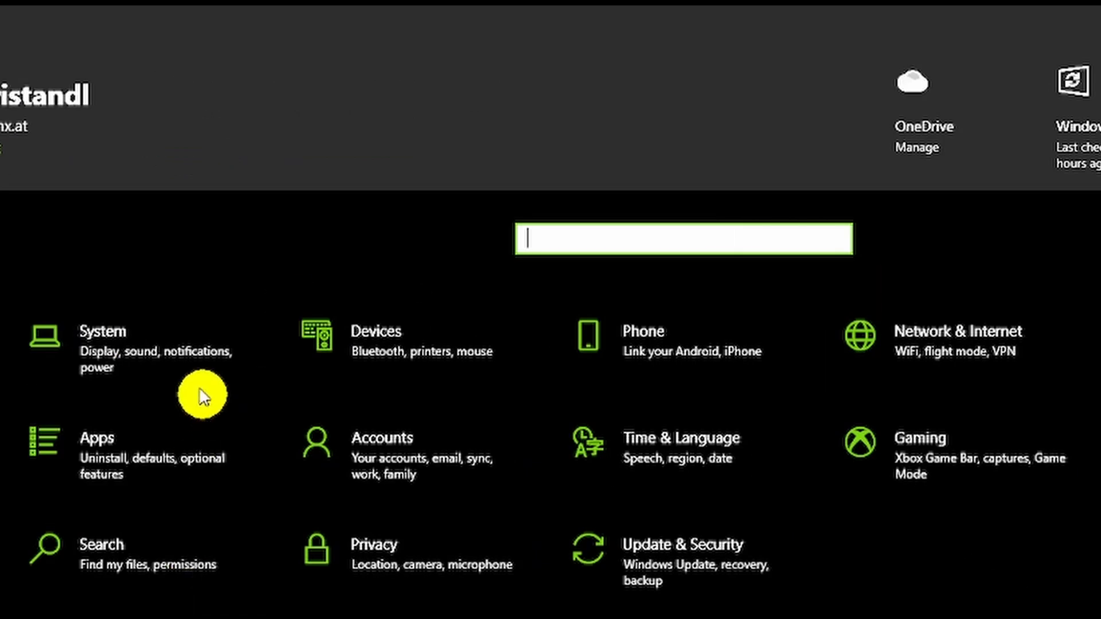
click(105, 343)
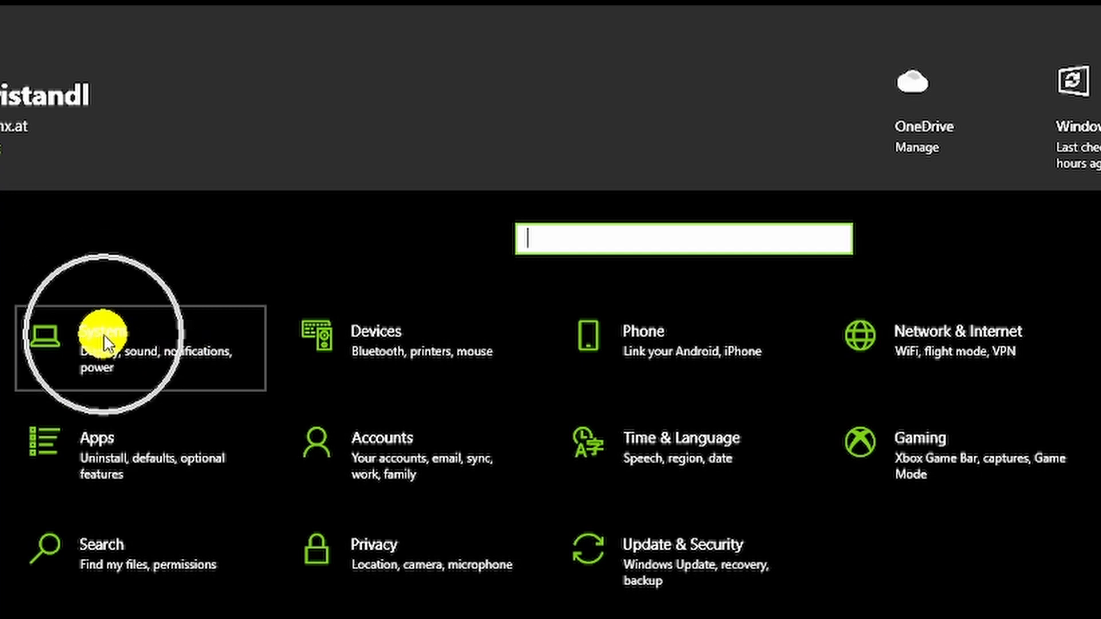
click(166, 350)
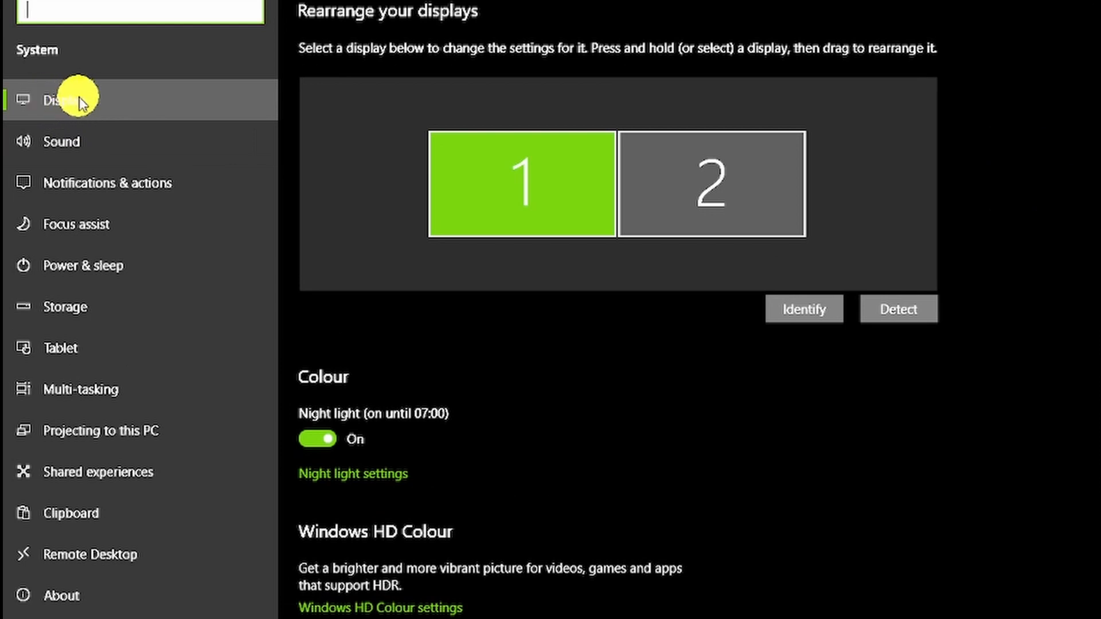
click(713, 600)
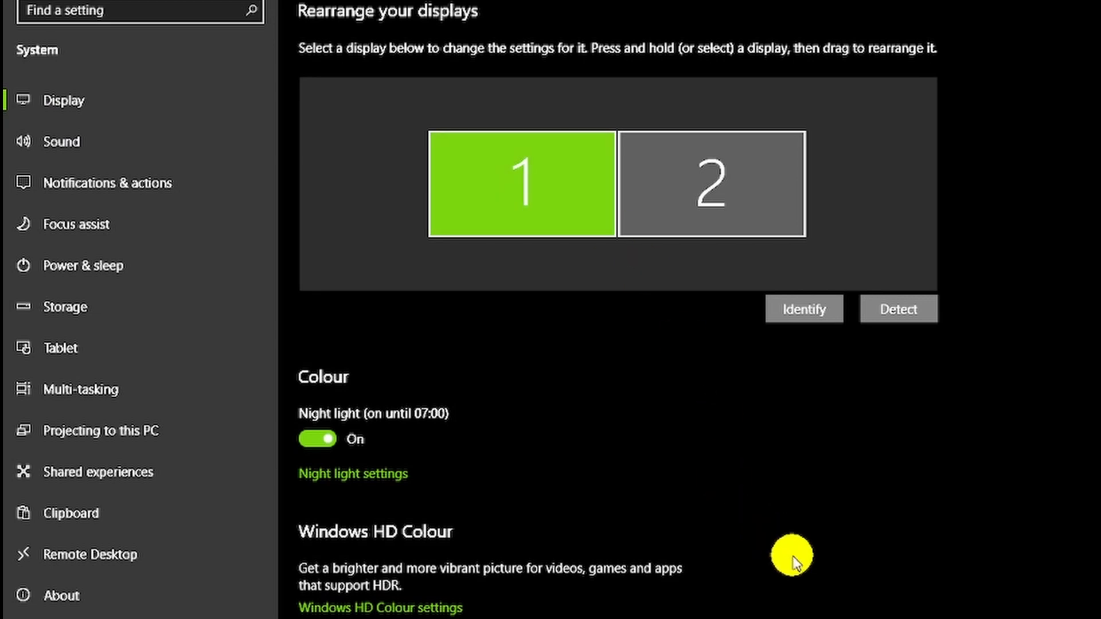
scroll(795, 559, down, 3)
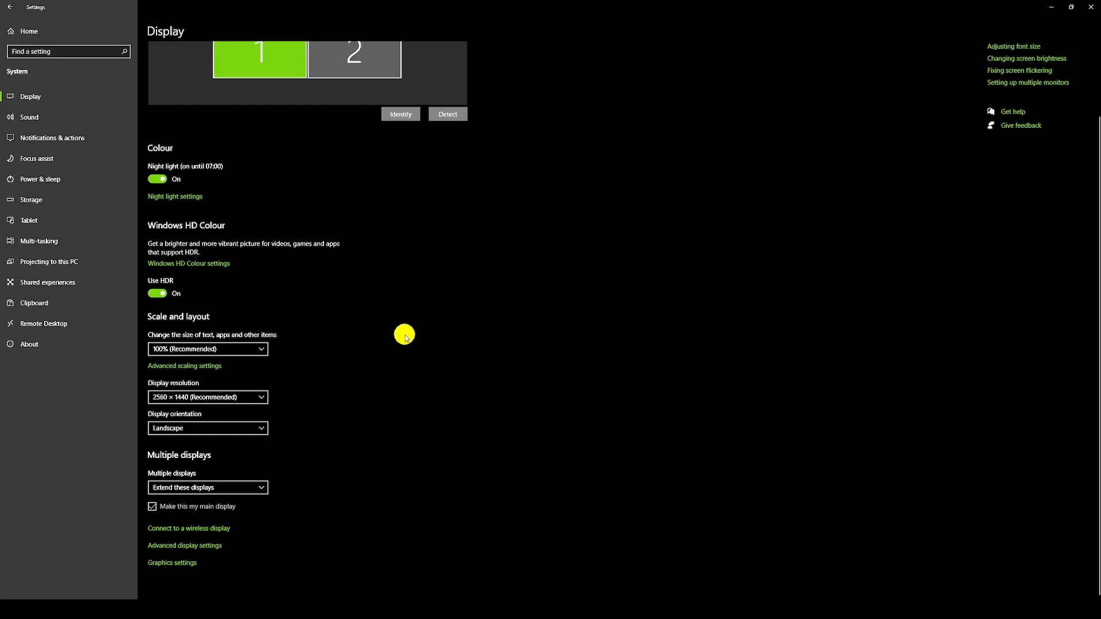
scroll(445, 331, up, 2)
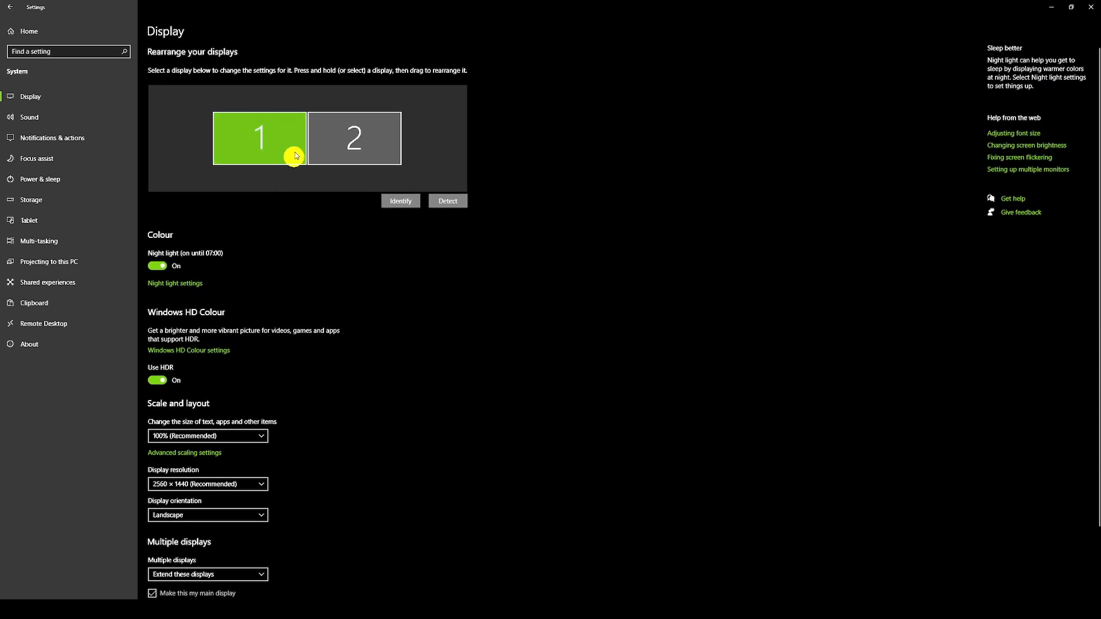
scroll(418, 386, down, 2)
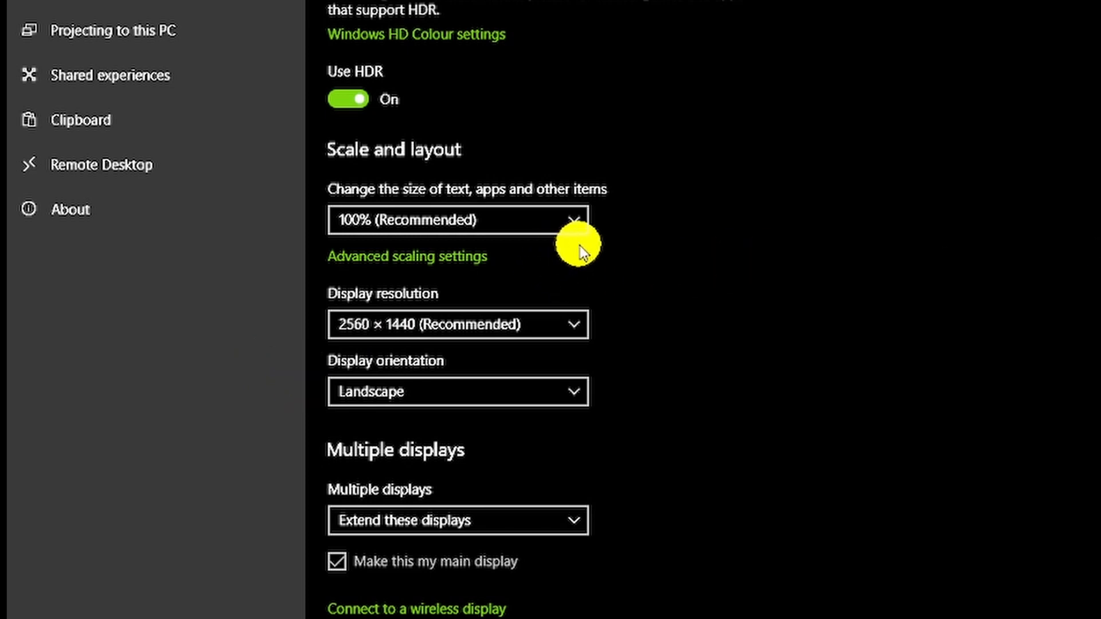
scroll(580, 248, up, 3)
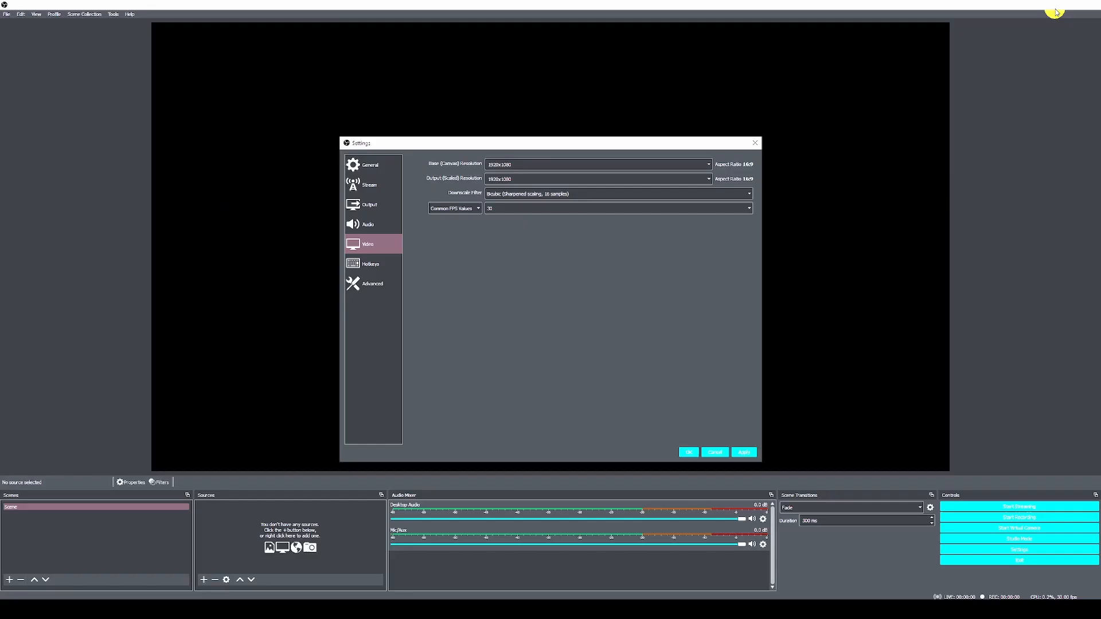
Choose 2560x1440 from the Base (Canvas) Resolution list in the Video settings.
click(694, 165)
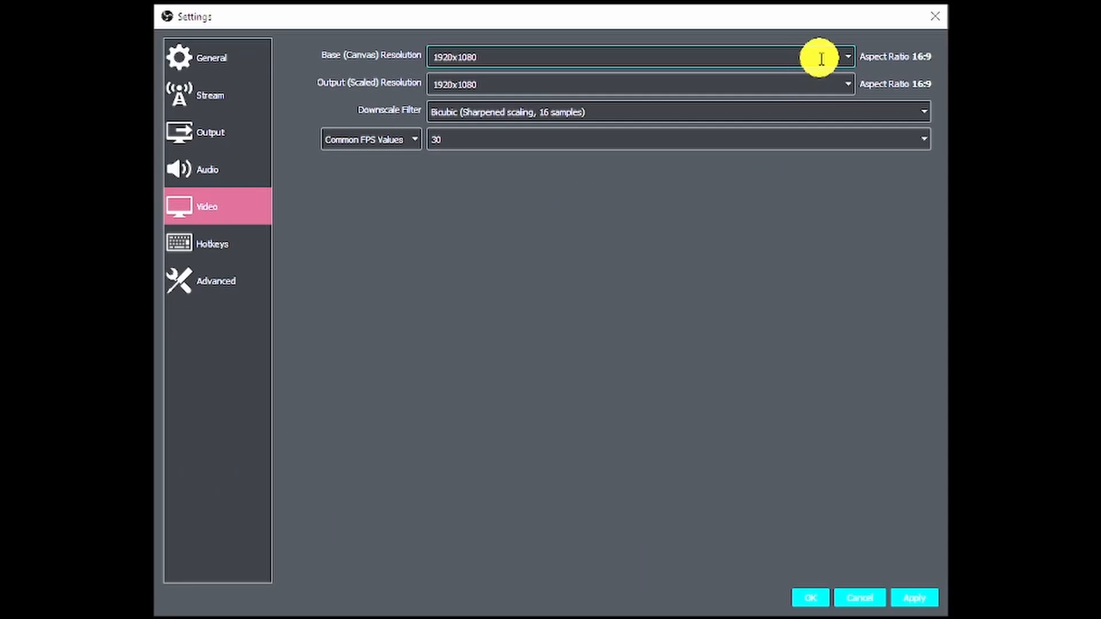
click(846, 54)
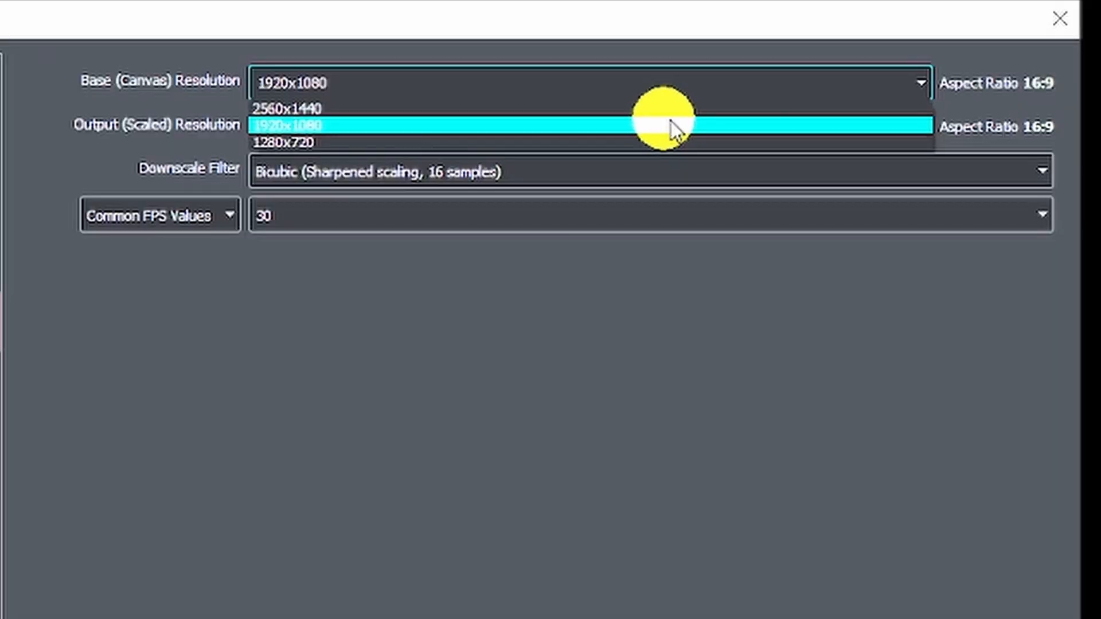
click(373, 109)
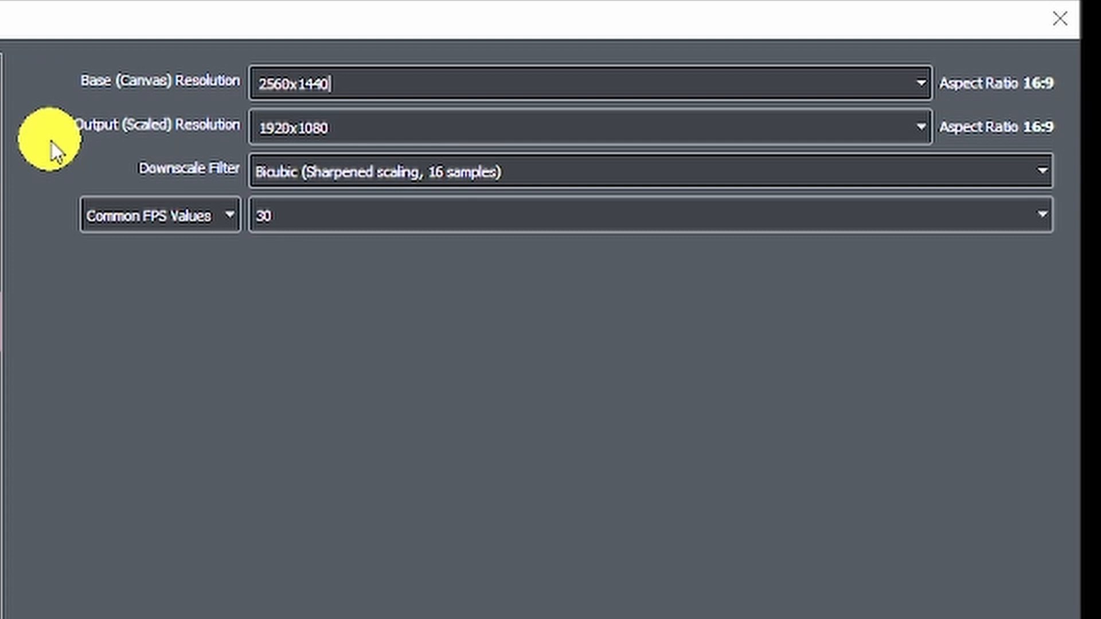
click(921, 130)
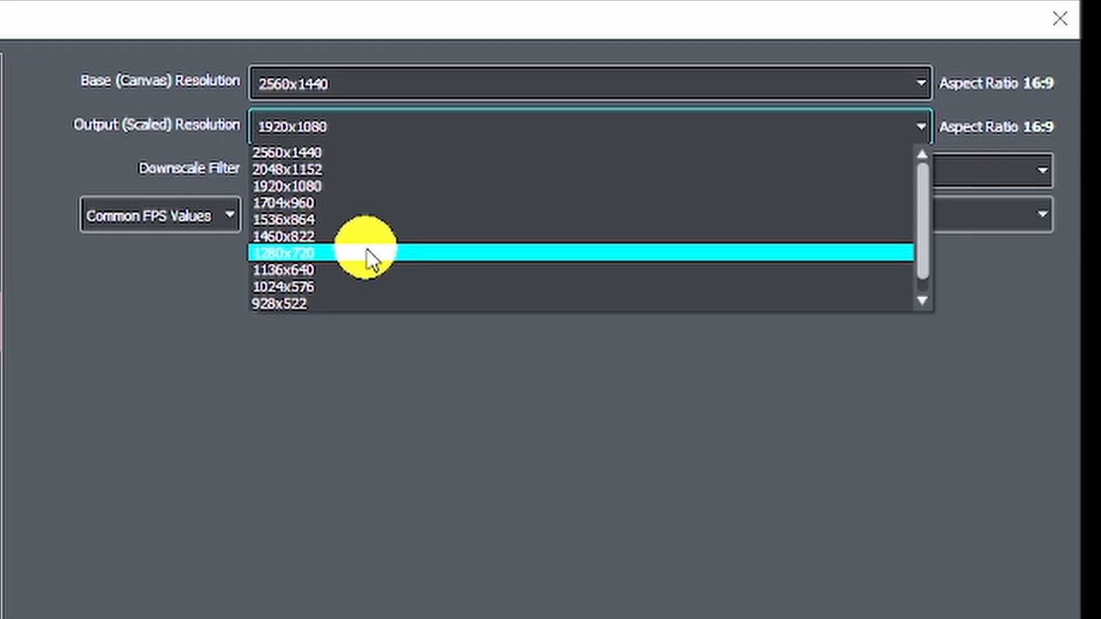
scroll(362, 270, down, 1)
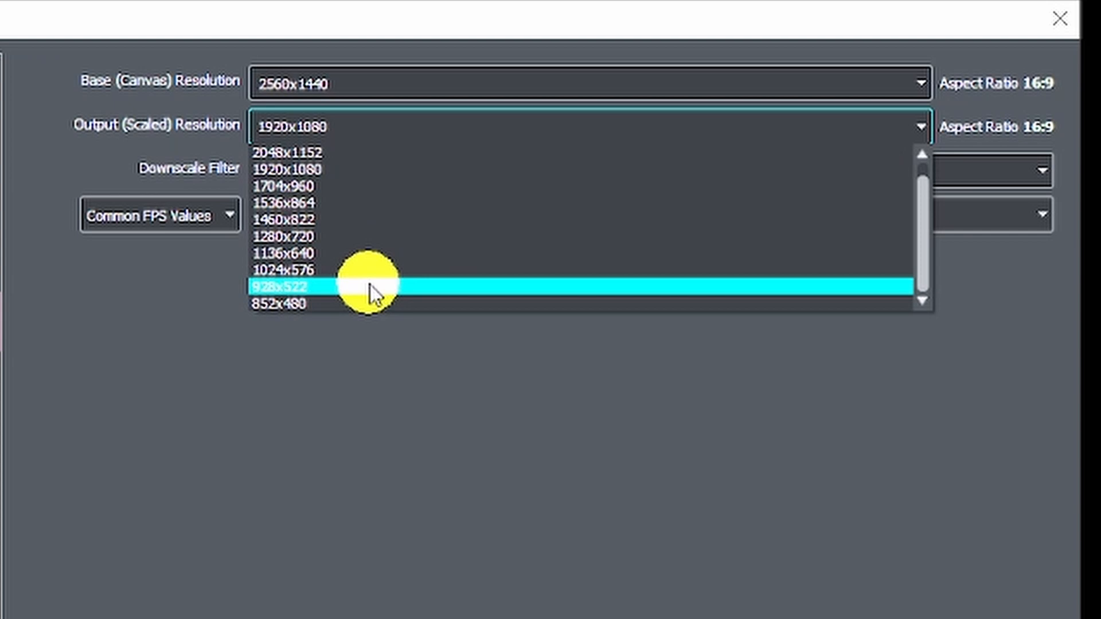
scroll(370, 284, up, 1)
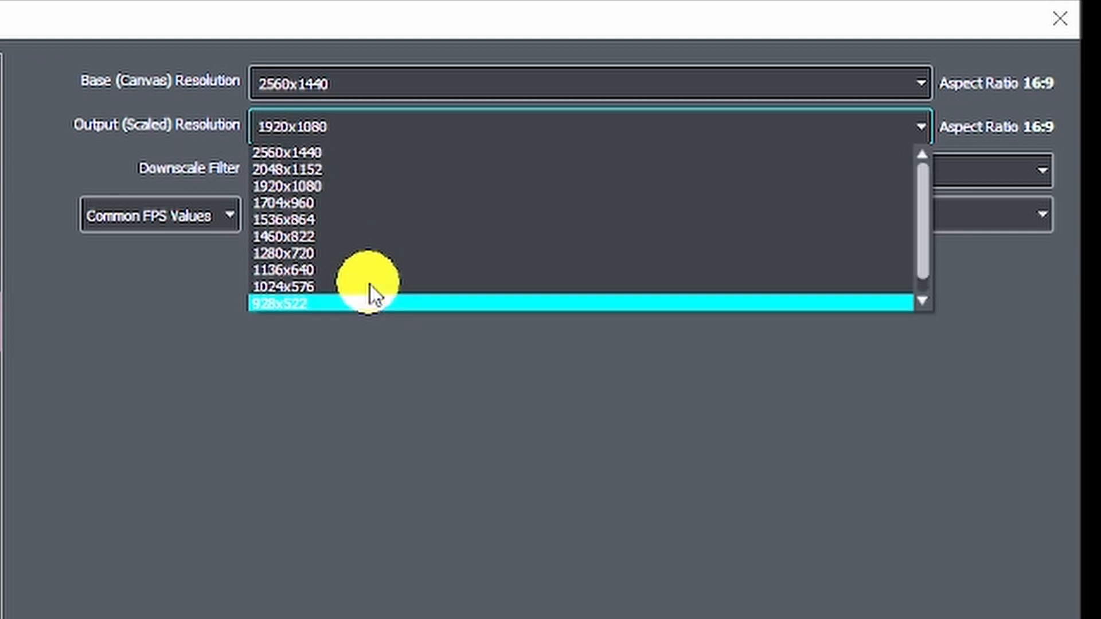
click(331, 185)
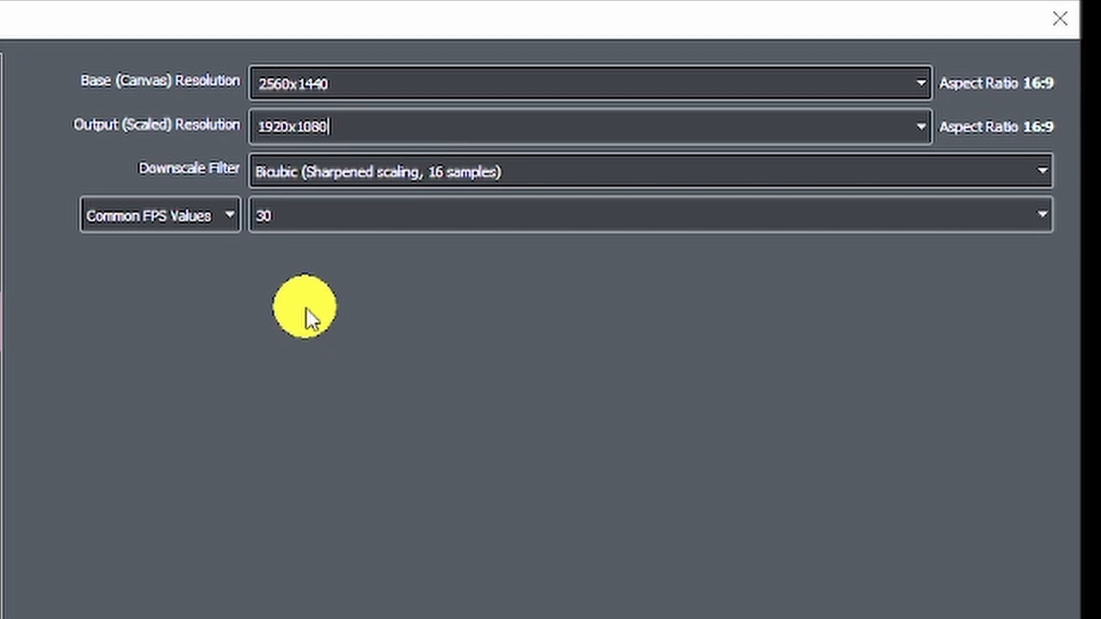
Select Lanczos (Sharpened scaling, 36 samples) as the downscale filter in place of Bicubic.
click(401, 188)
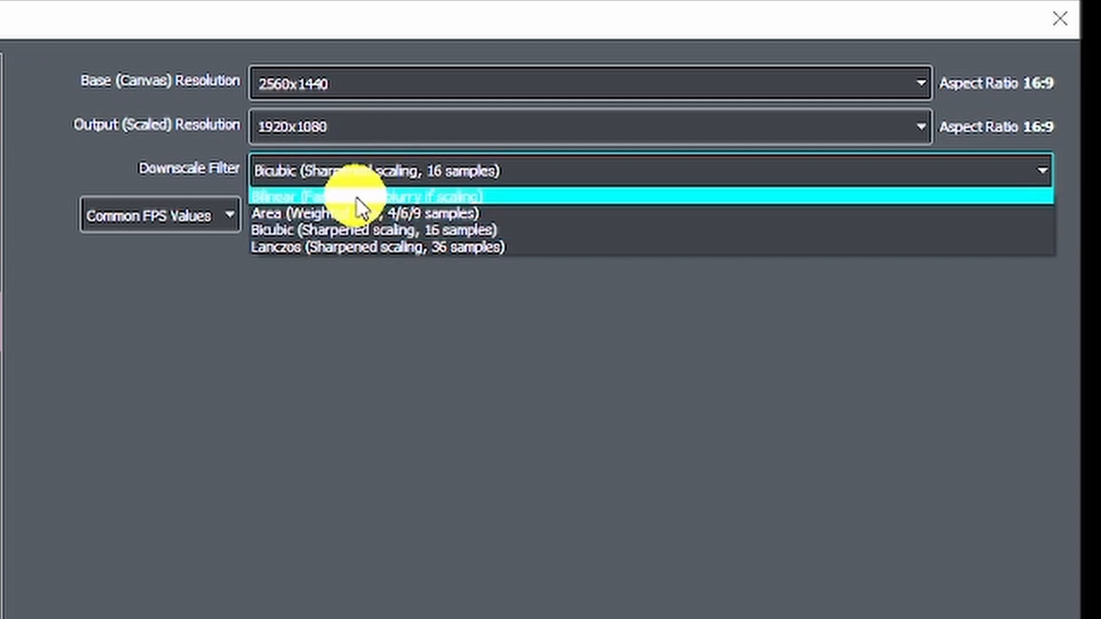
click(400, 176)
click(400, 177)
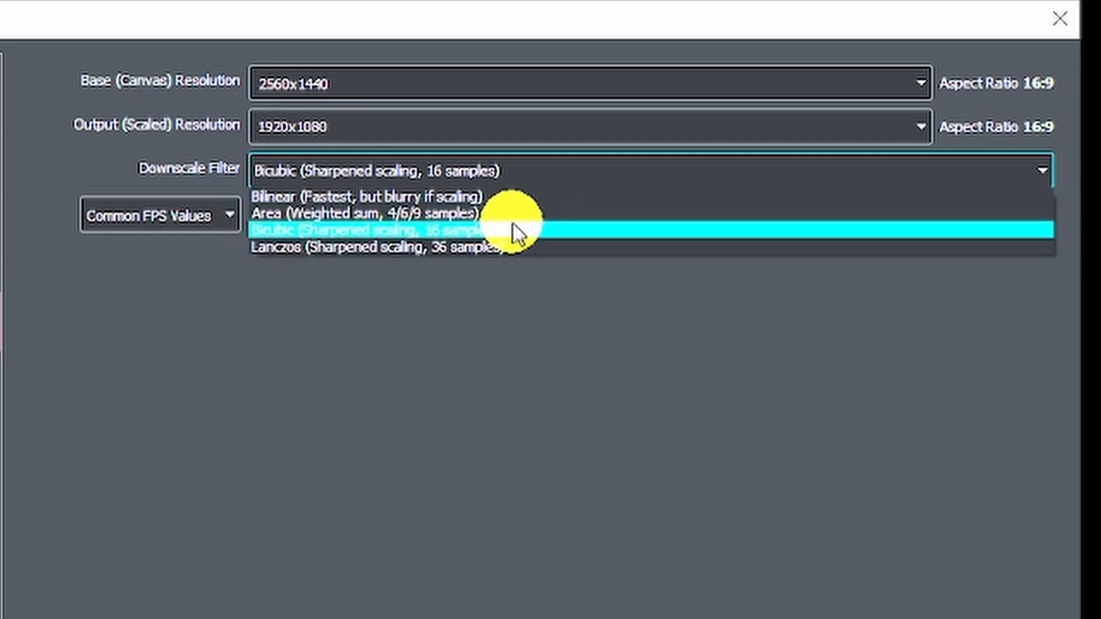
click(507, 256)
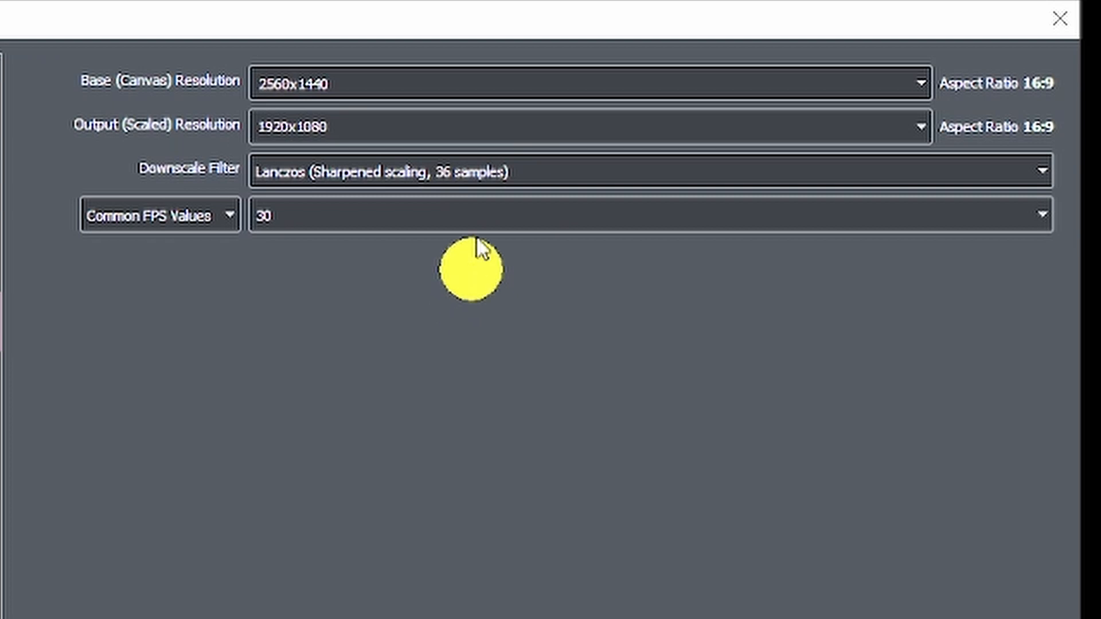
click(450, 179)
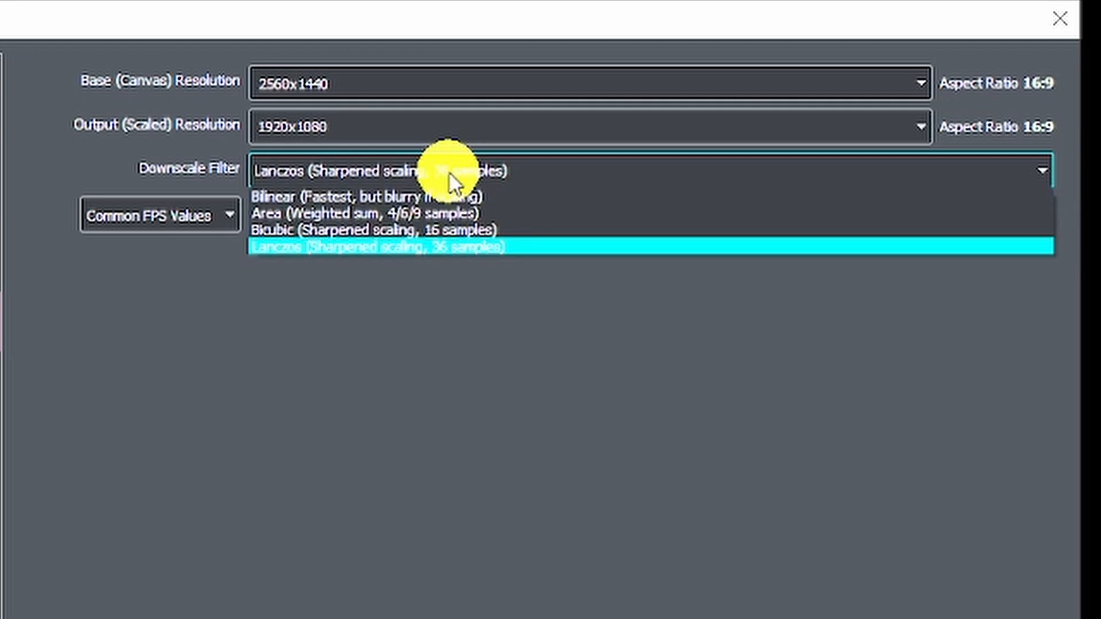
click(450, 179)
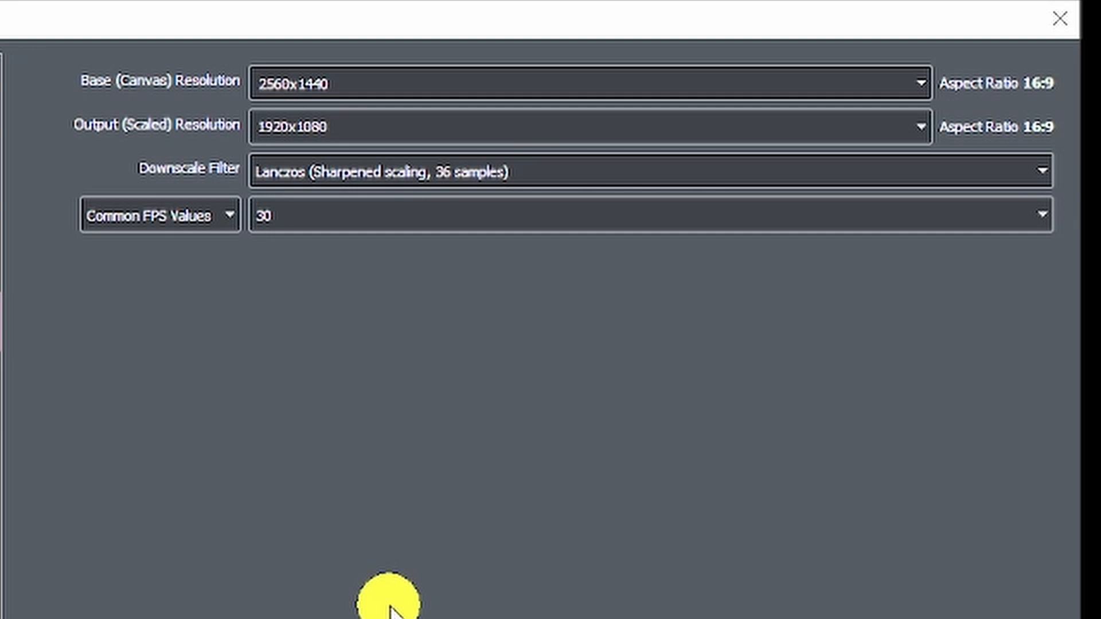
Leave Common FPS Values at 30 and apply the 2560x1440-to-1920x1080 Lanczos video settings.
click(344, 221)
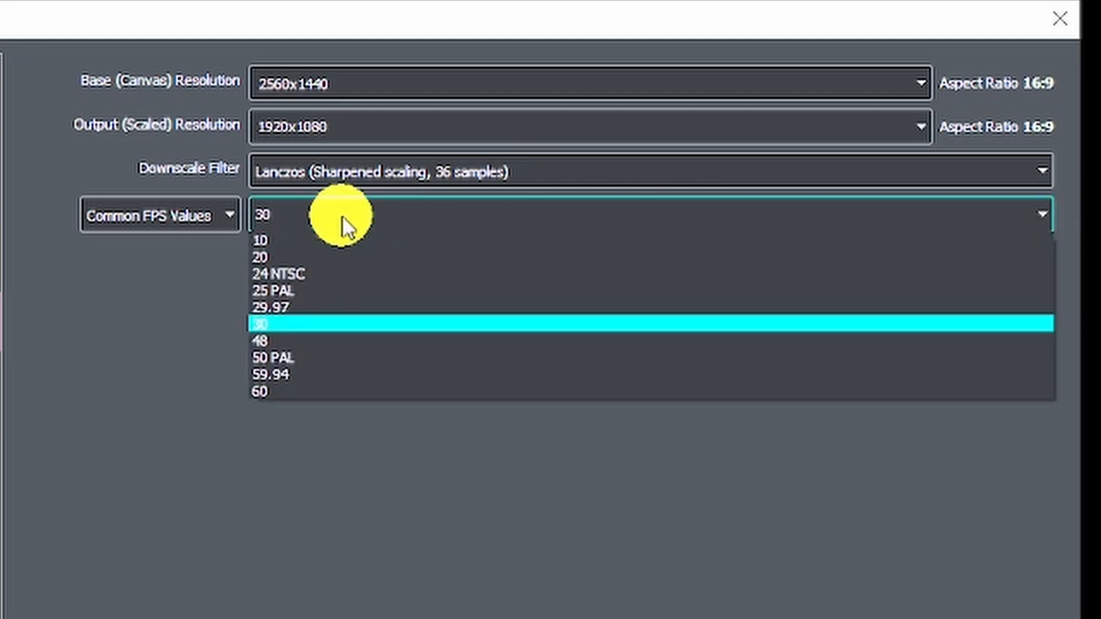
click(343, 219)
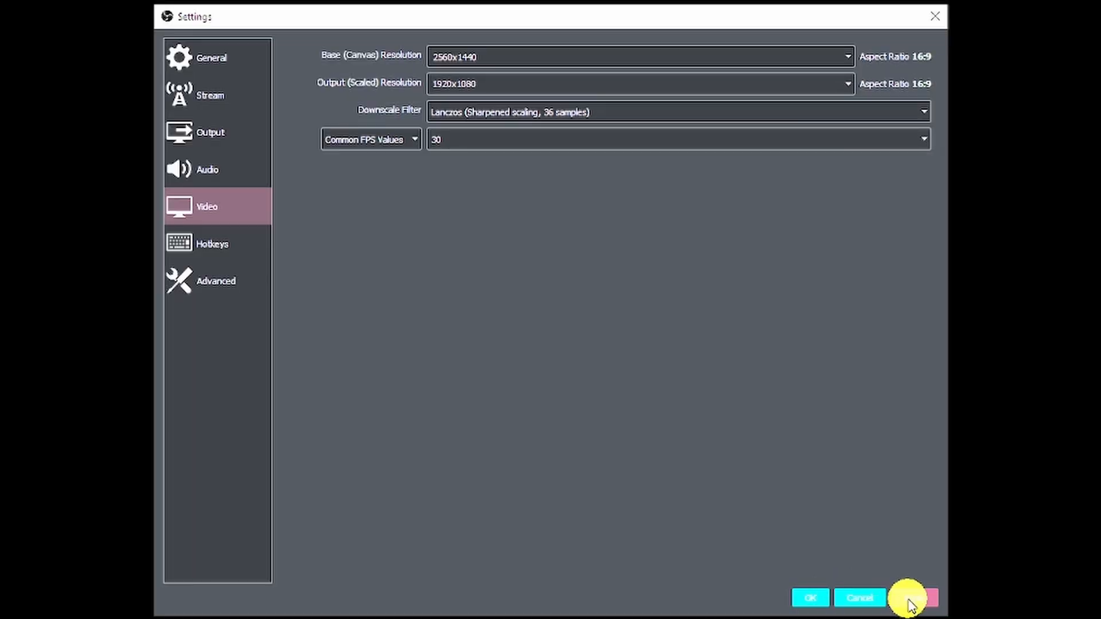
click(210, 168)
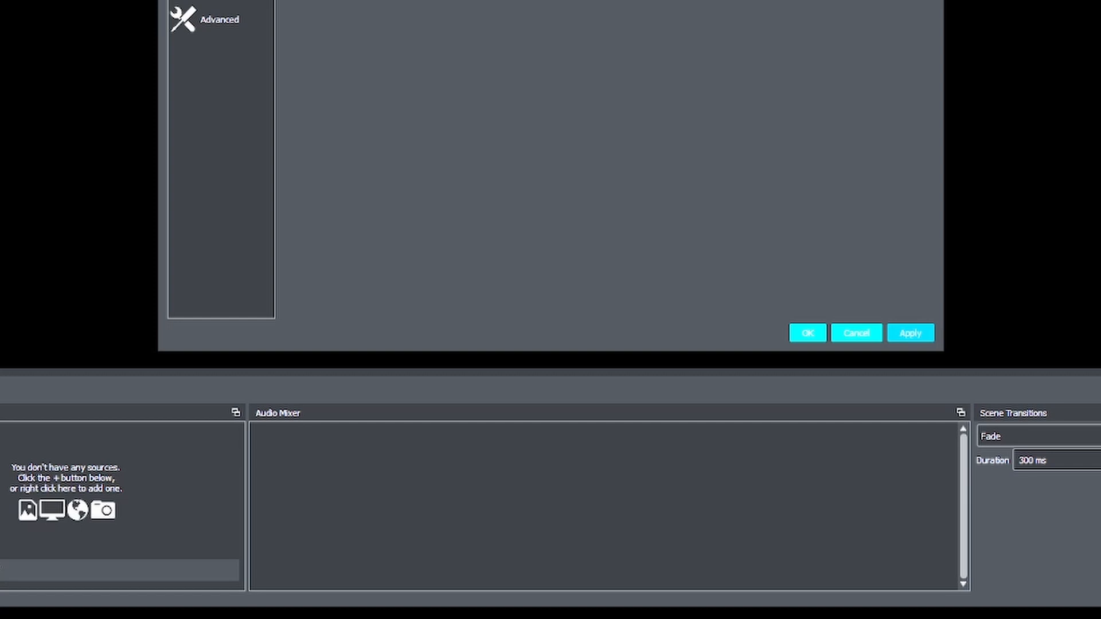
Confirm with OK to close Settings and return to the main OBS window.
click(215, 0)
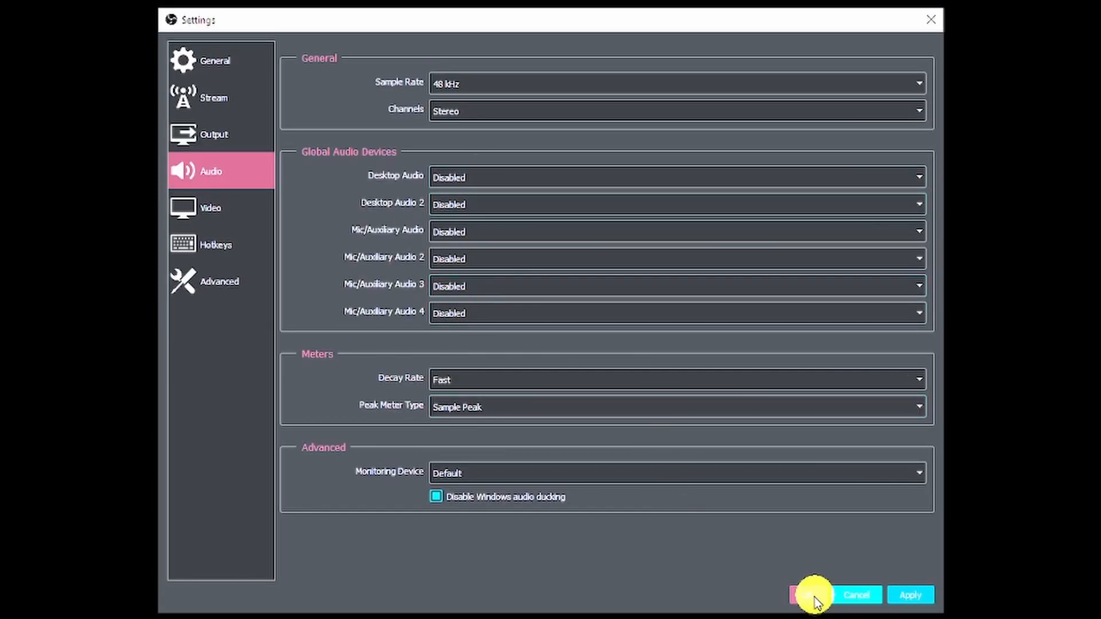
click(816, 598)
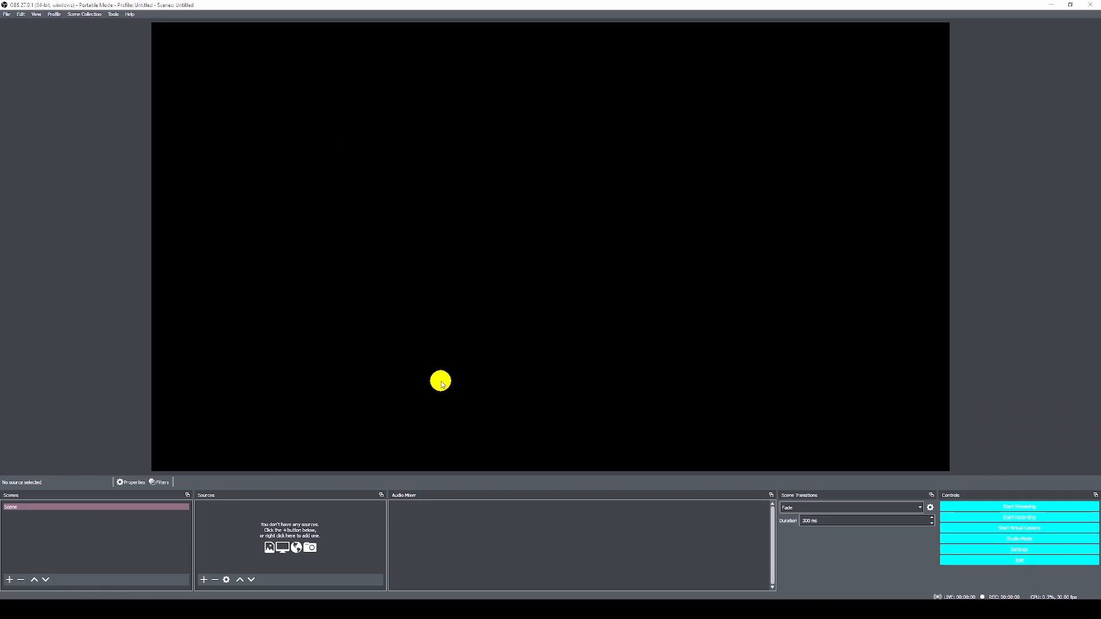